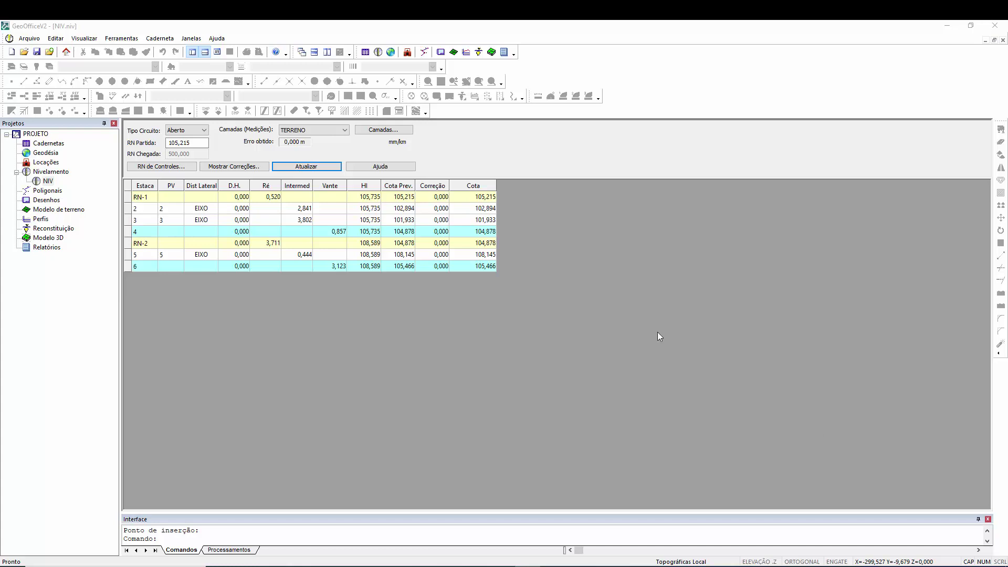
Set the levelling circuit type to Apoiado and the arrival RN (RN Chegada) to 105,466, and update the table
left_click(193, 130)
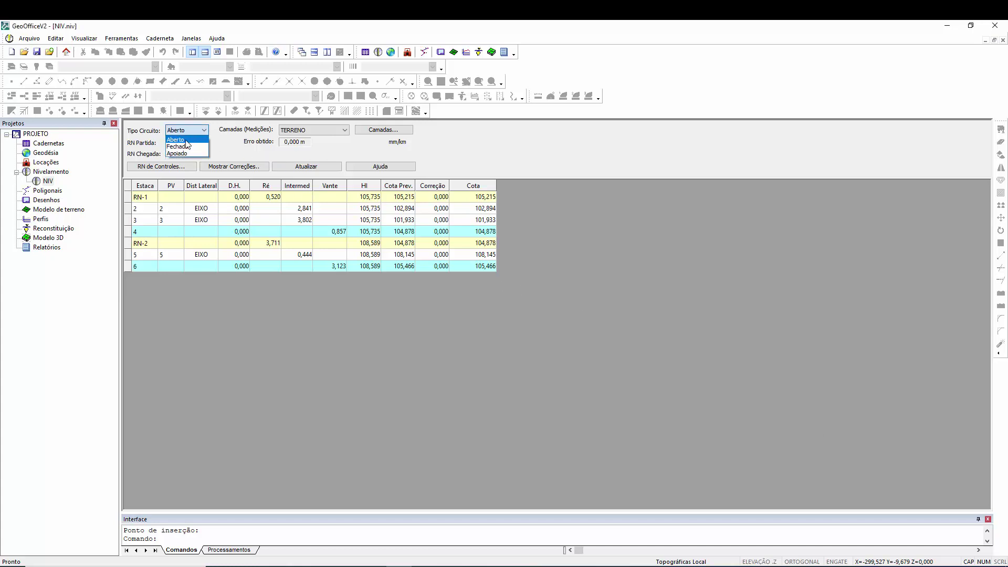
left_click(181, 153)
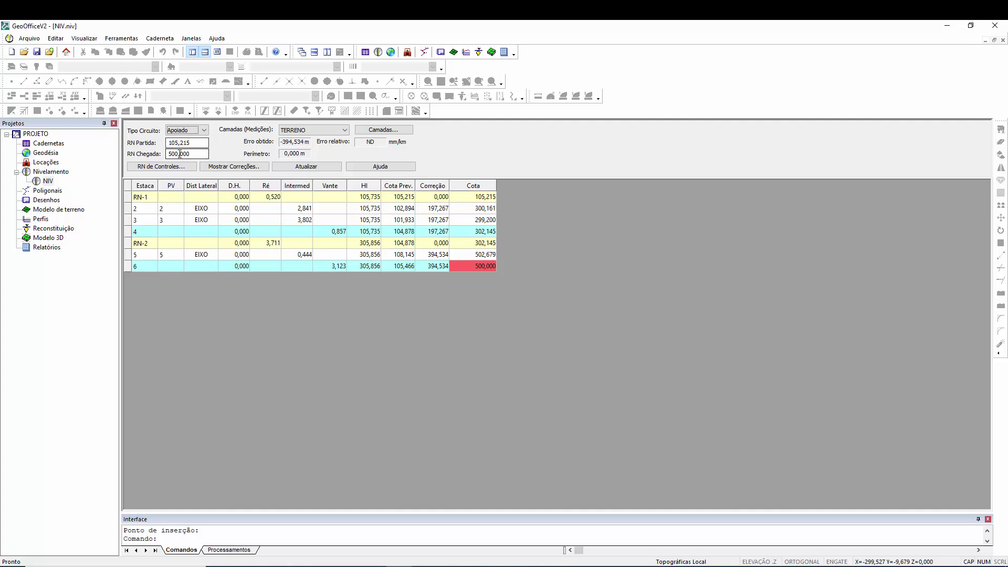
left_click(180, 154)
double_click(188, 153)
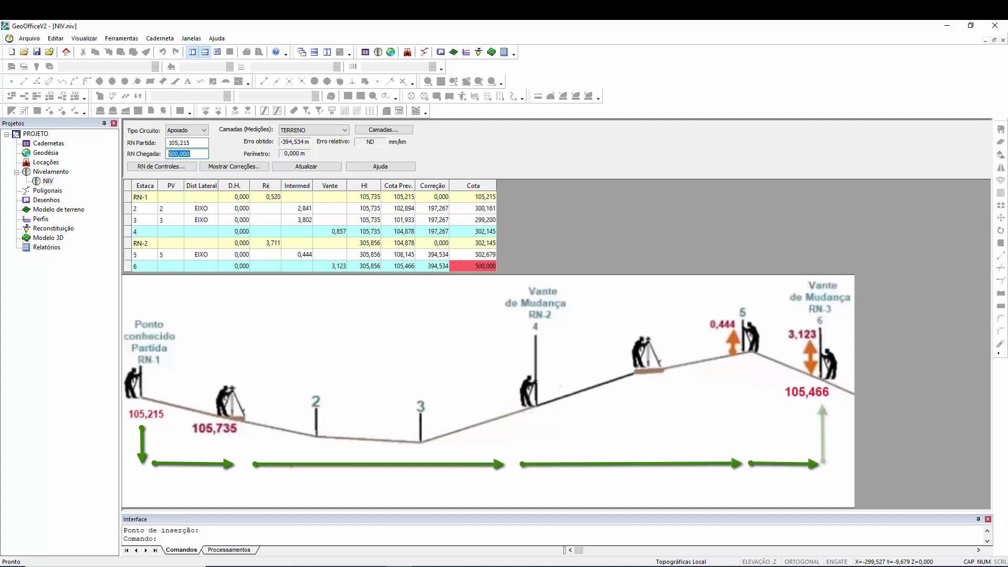
type("105")
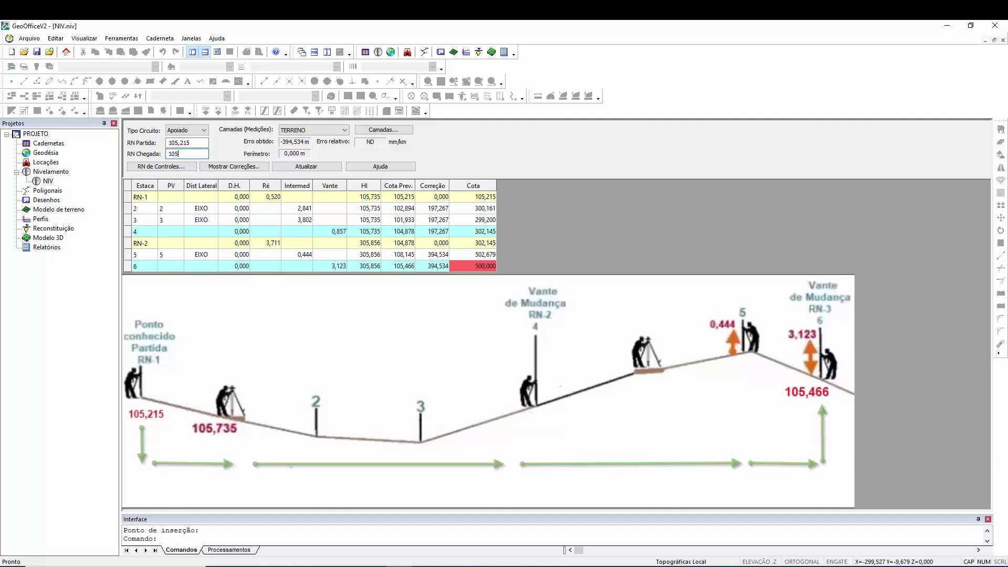
type(",466")
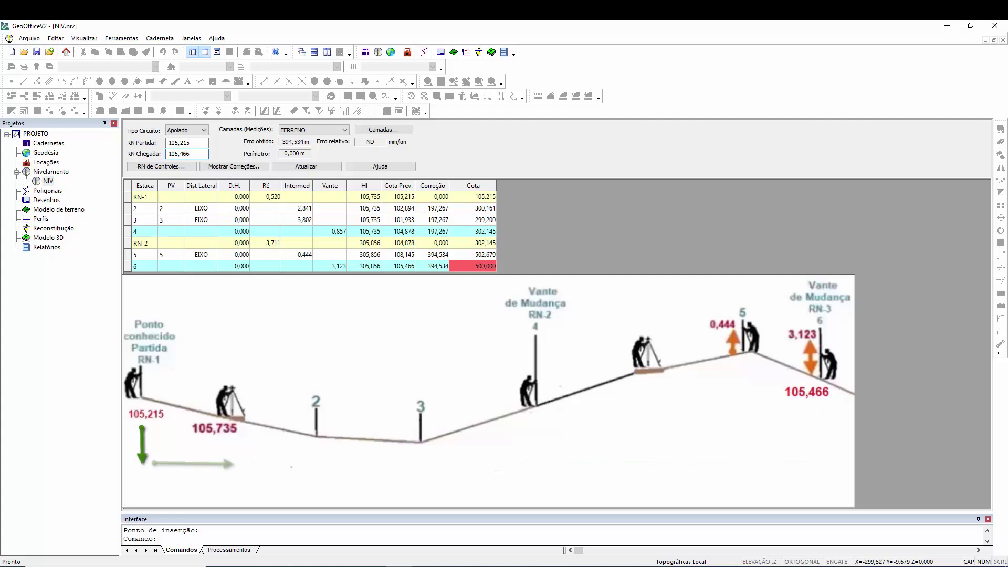
left_click(311, 169)
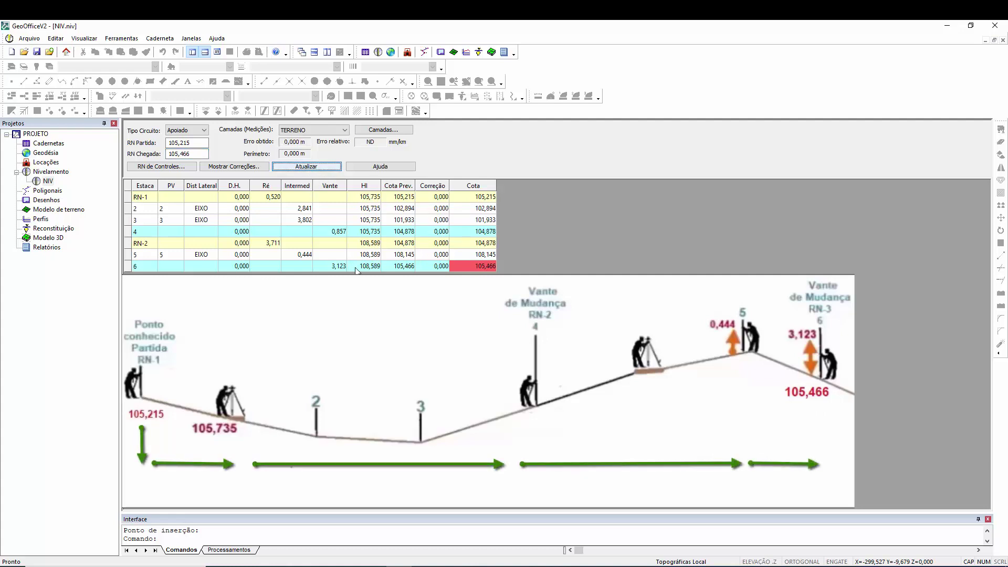
Compare the final elevations of stations 5 and 6 with station 6's preliminary elevation
left_click(482, 266)
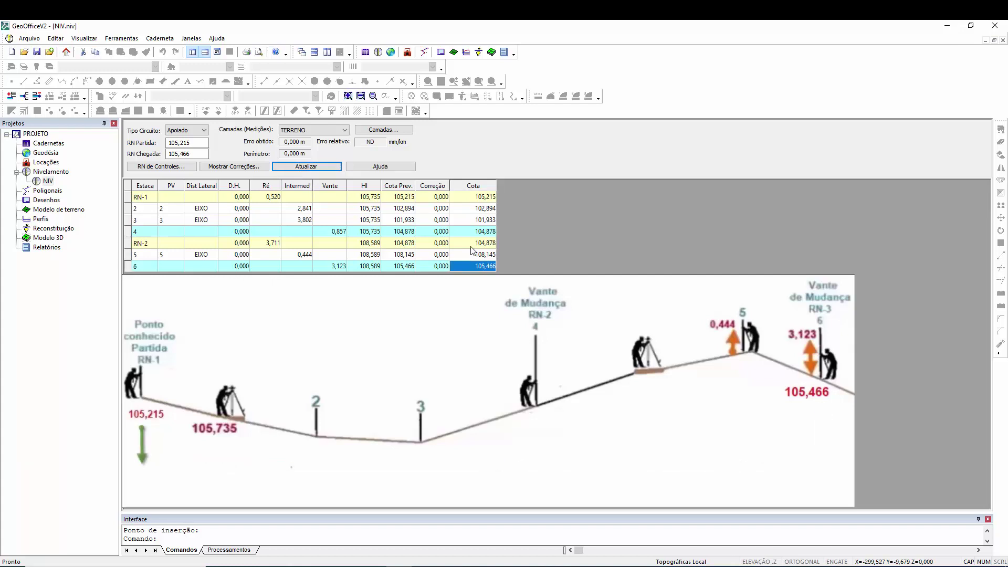
left_click(460, 256)
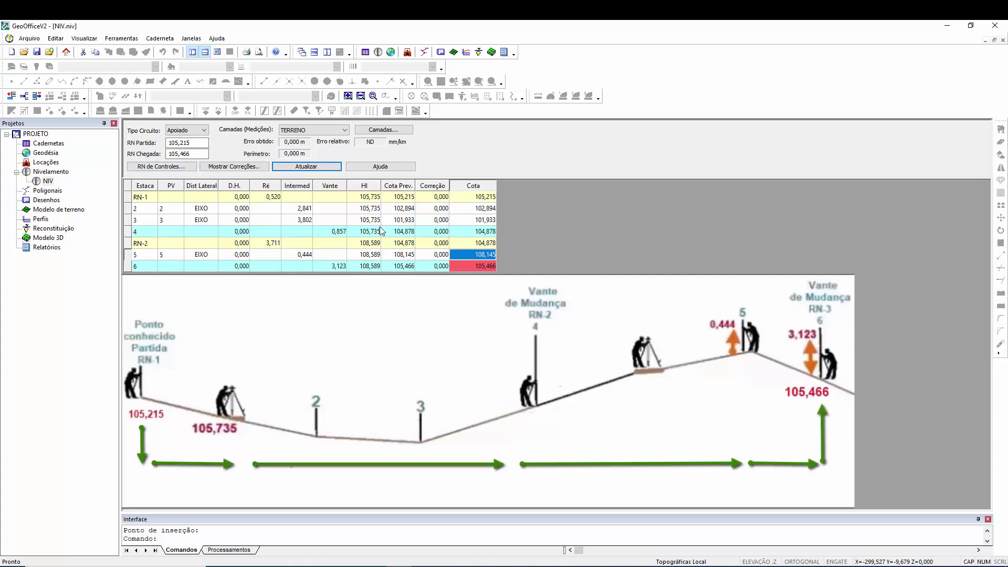
left_click(404, 267)
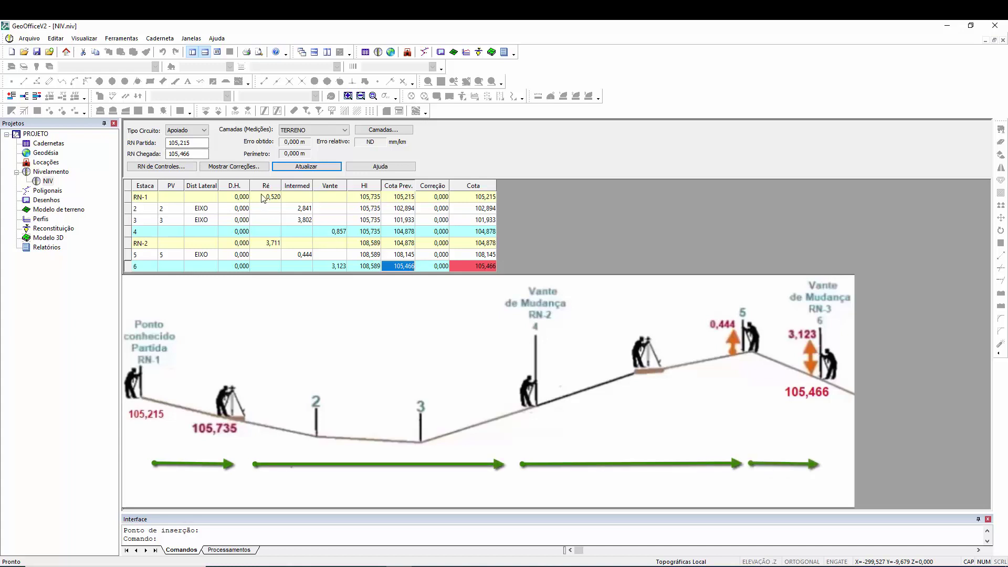
Set the arrival RN to 105,566, update the levelling table and check the final elevations of stations 5 and 6
left_click(183, 153)
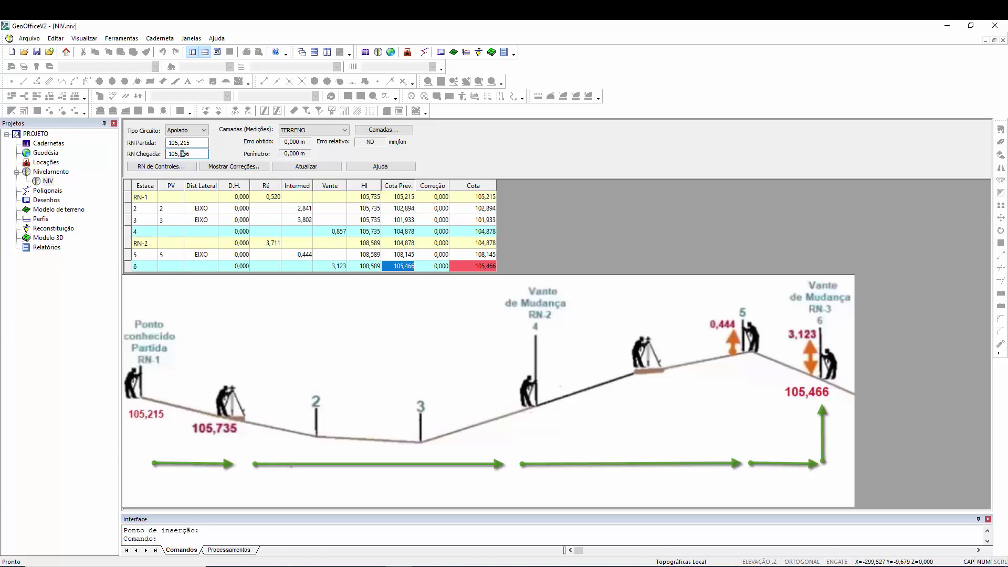
left_click(297, 168)
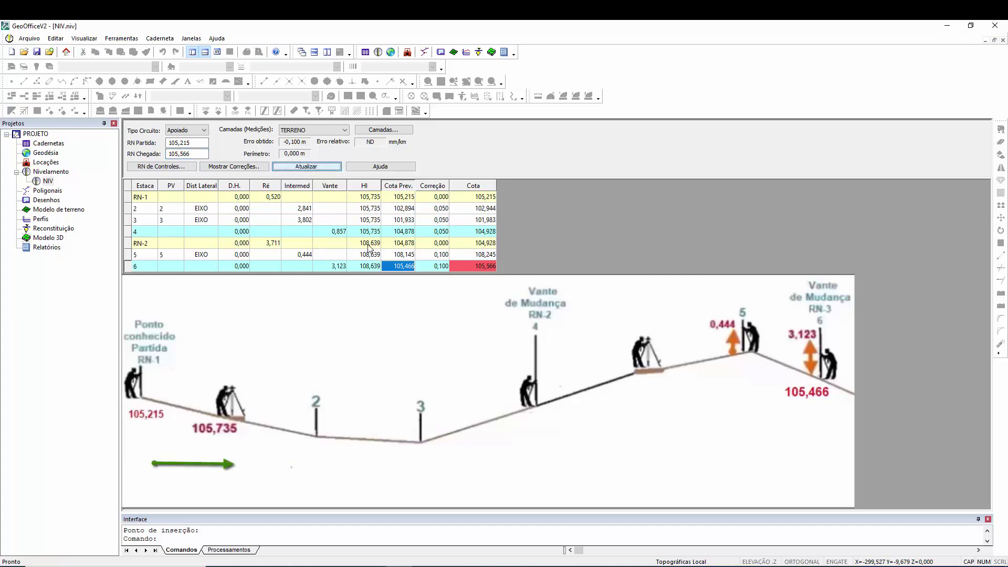
left_click(473, 254)
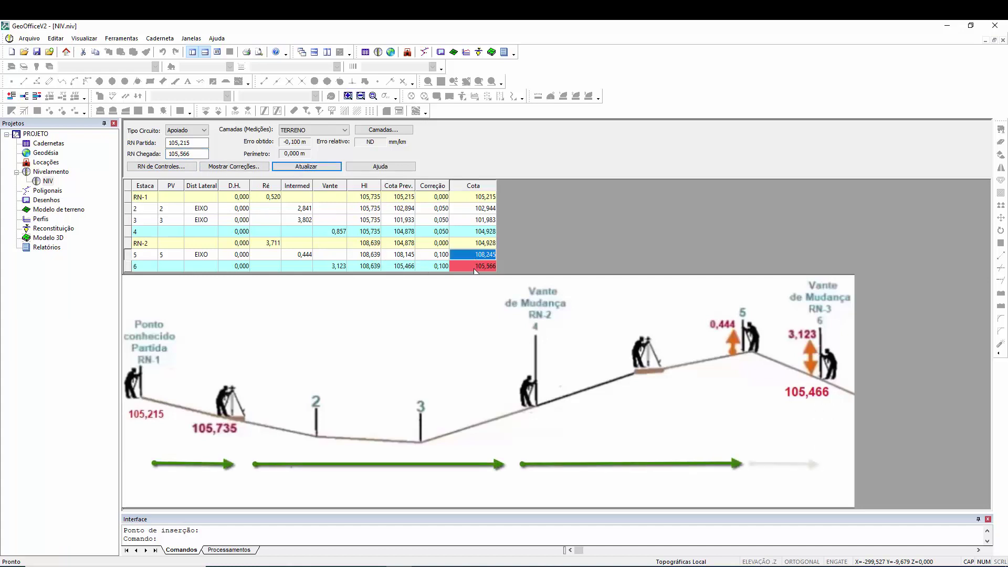
left_click(474, 268)
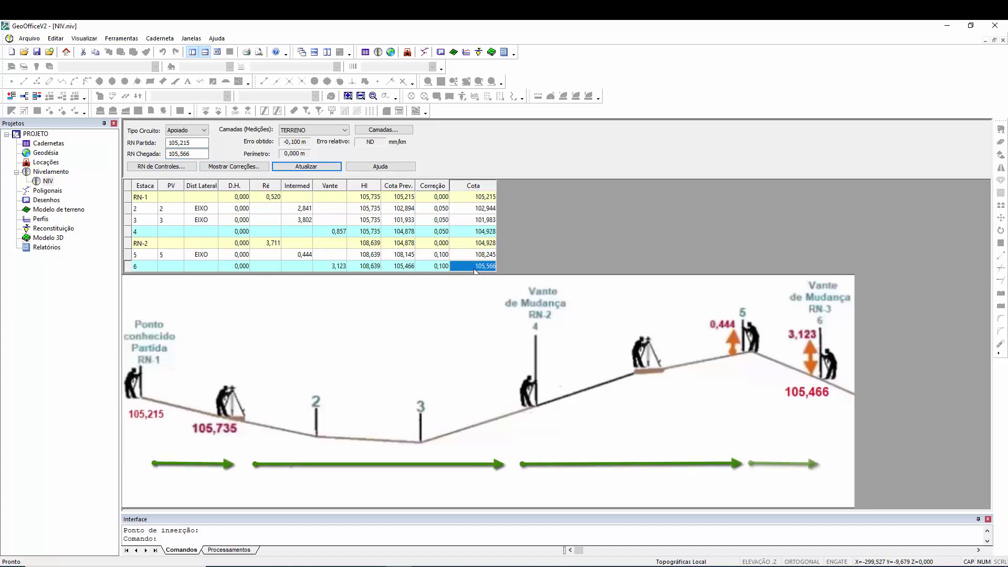
Compare station 6's Cota Prev. and Cota values with the arrival RN, and review the Ré, Intermed, Vante and HI readings
left_click(400, 266)
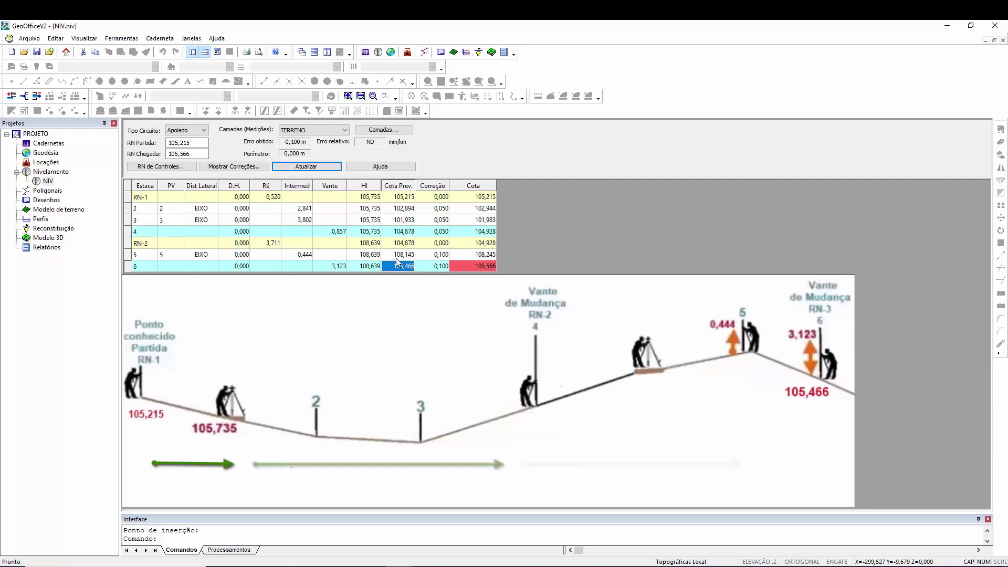
left_click(475, 268)
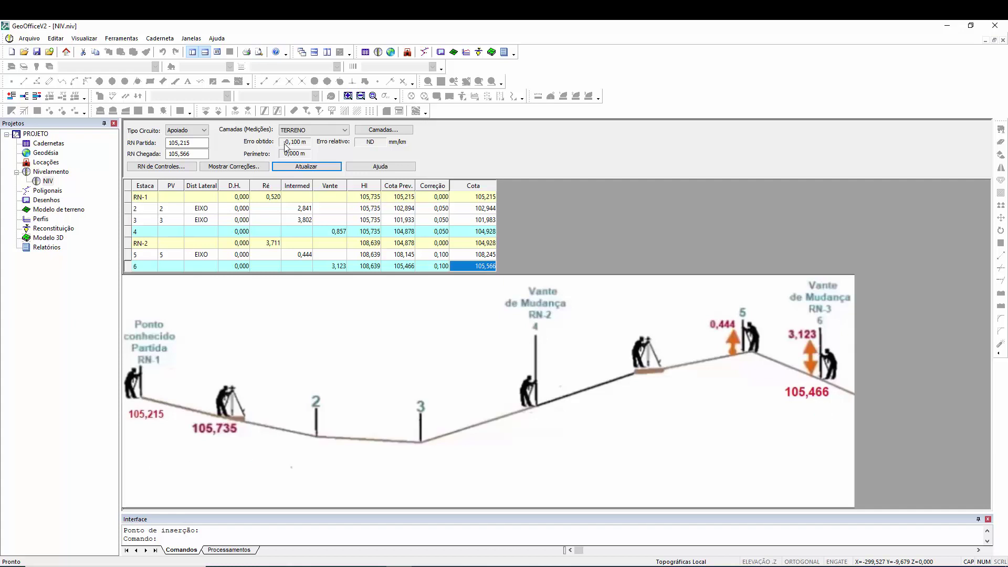
left_click(396, 267)
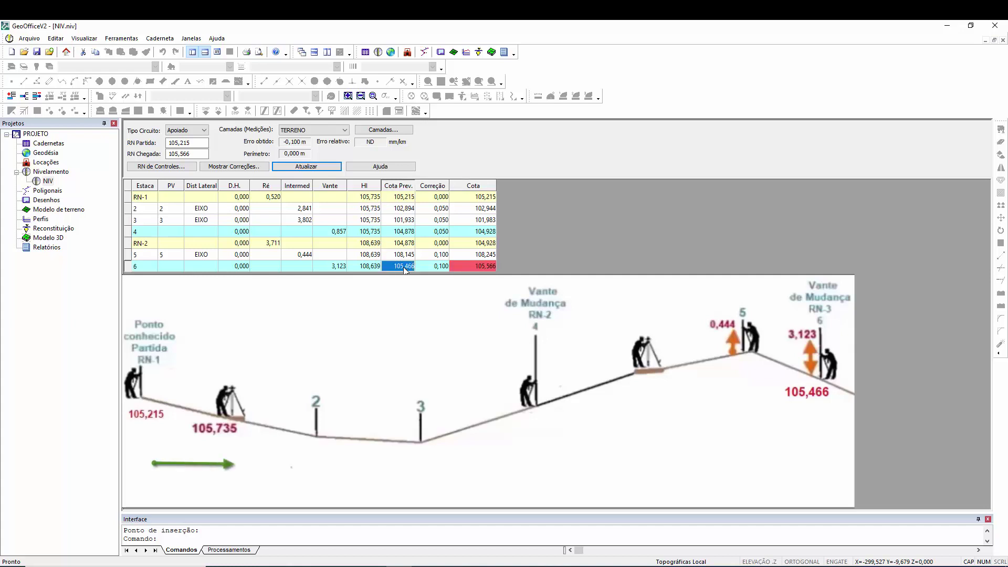
left_click_drag(189, 150, 159, 156)
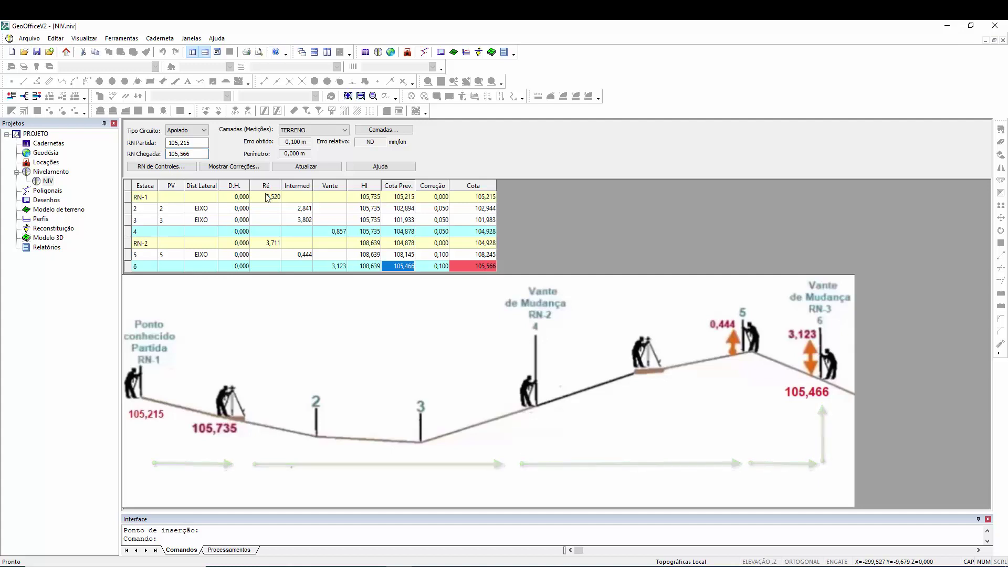
left_click_drag(275, 199, 377, 266)
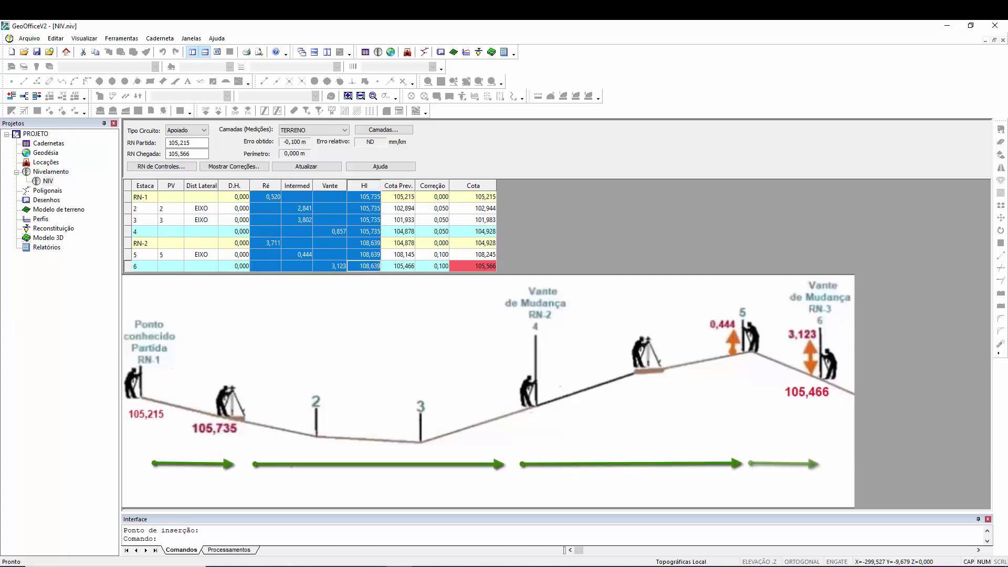
Set the arrival RN to 105,666 and recalculate the levelling table
left_click(401, 266)
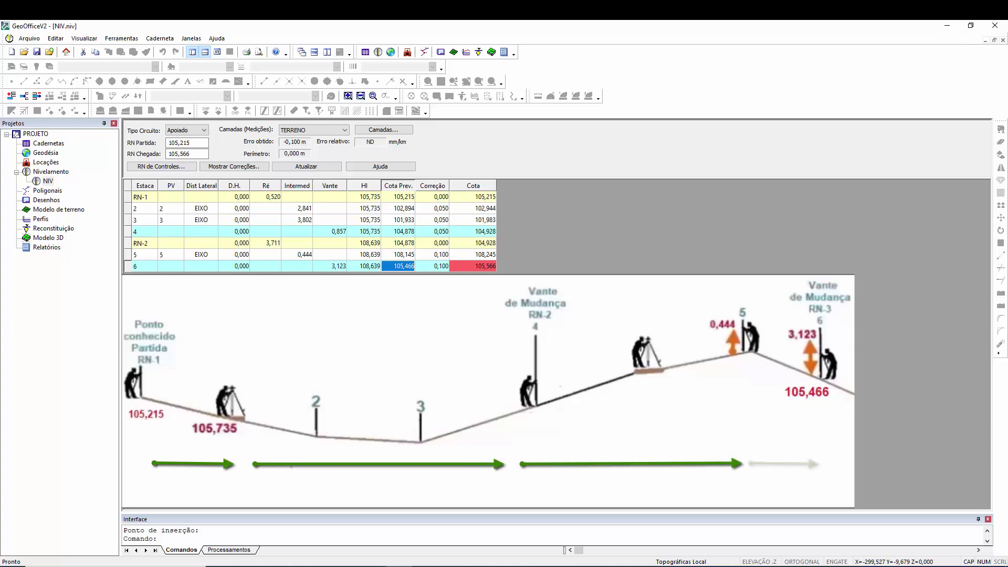
left_click(478, 266)
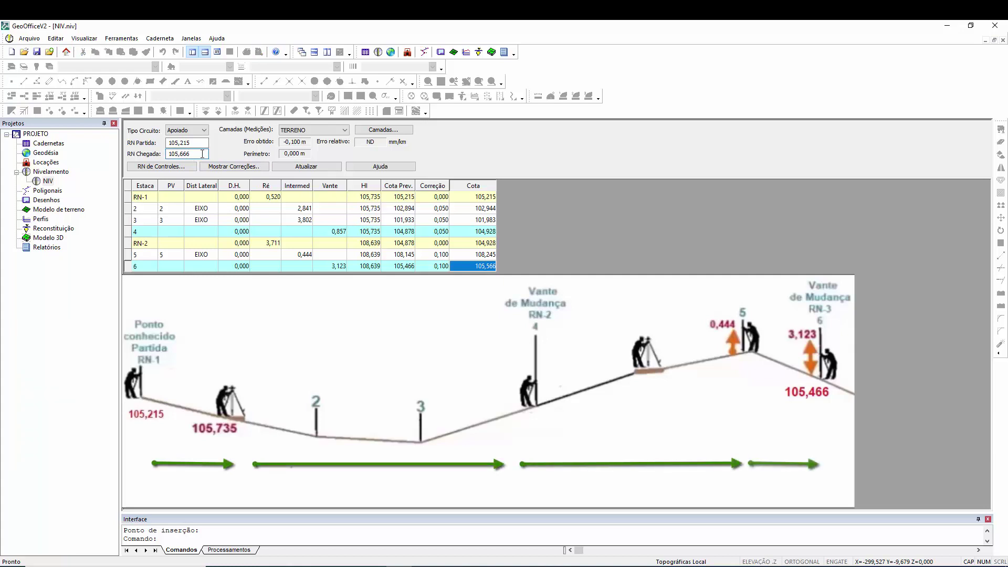
left_click(297, 166)
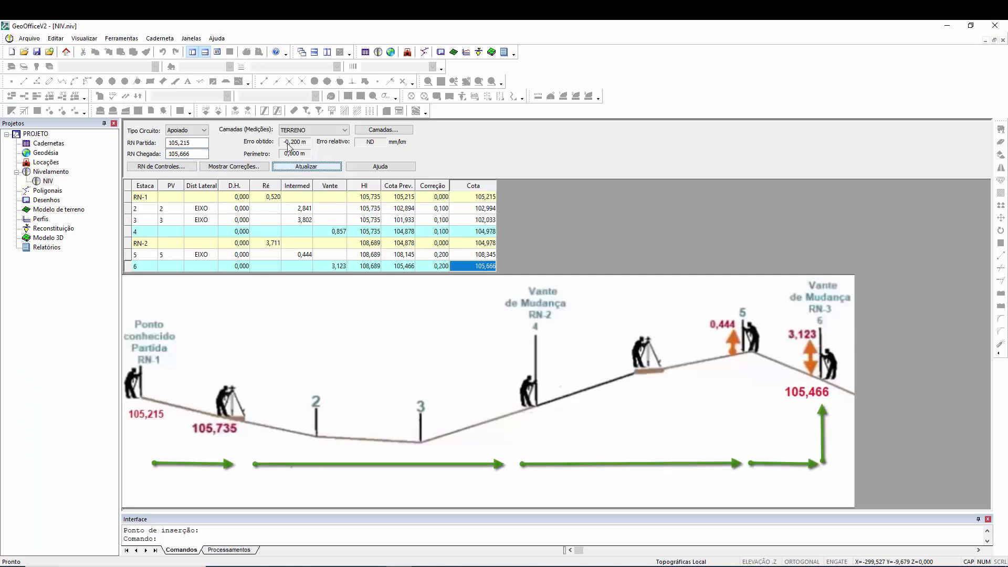
Set the arrival RN back to 105,466 and update the levelling table
left_click_drag(190, 154, 184, 154)
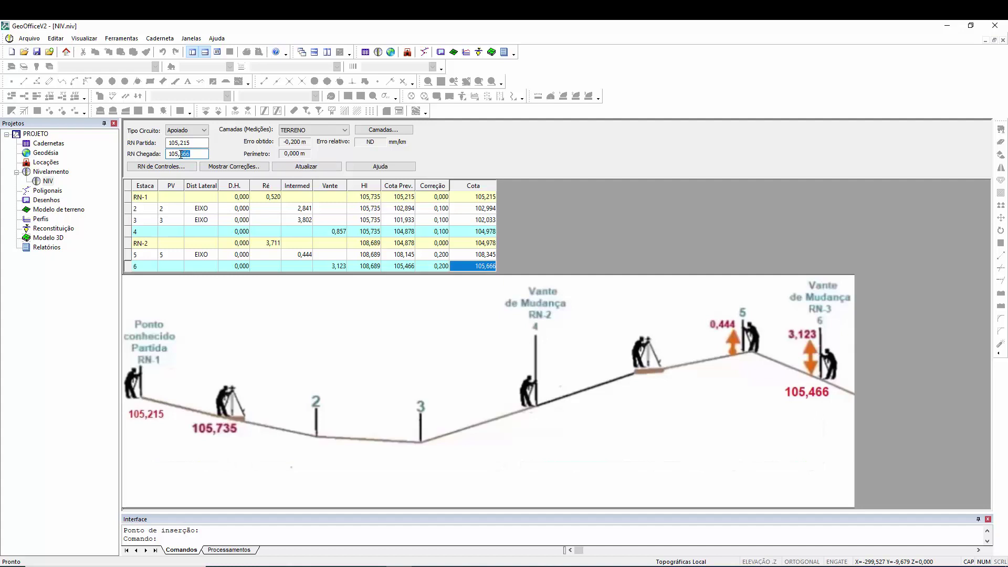
type("466")
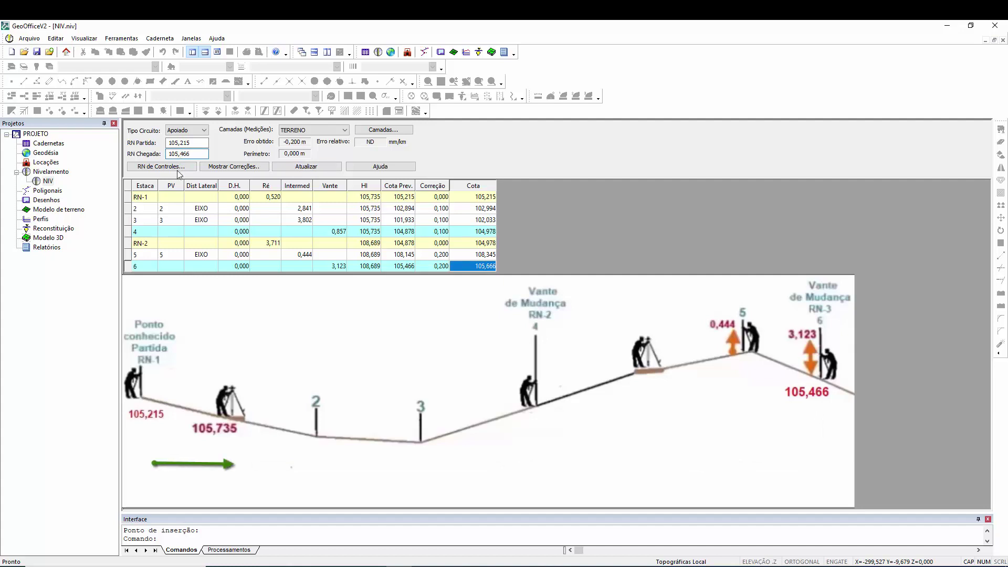
left_click(308, 167)
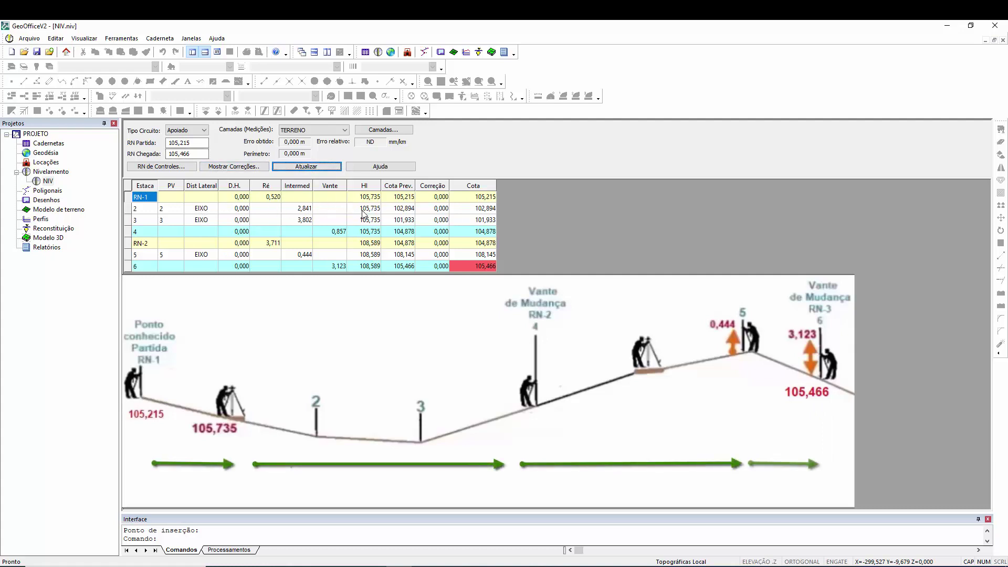
Check station 6's final and preliminary elevations against the arrival RN, and review stations 2, 3 and RN-2
left_click(468, 266)
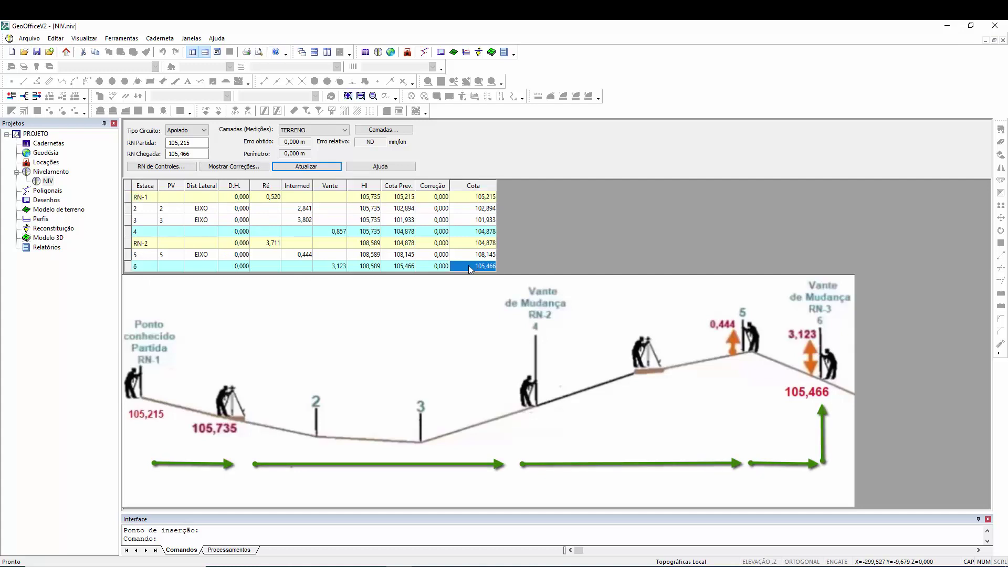
left_click_drag(193, 154, 163, 154)
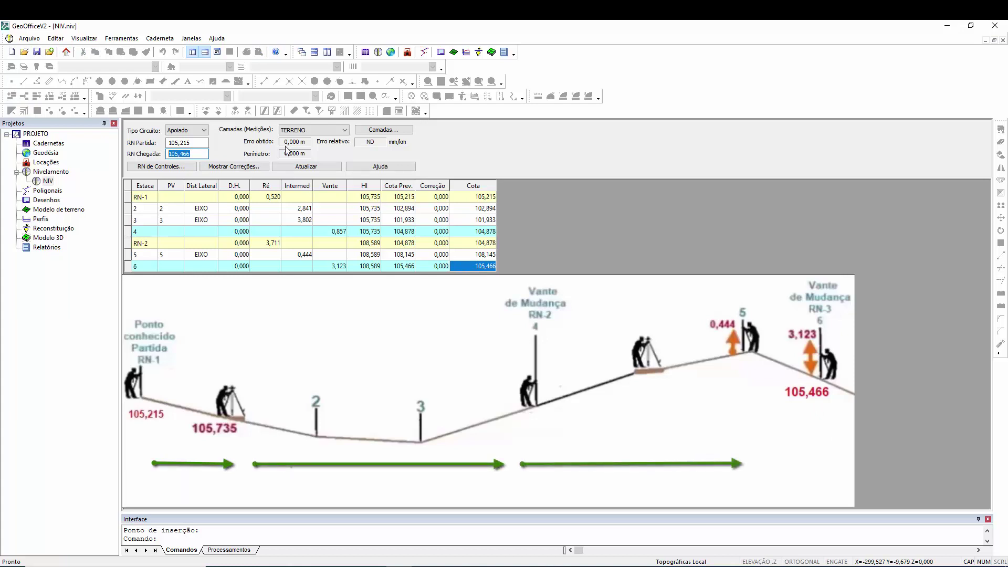
left_click(398, 268)
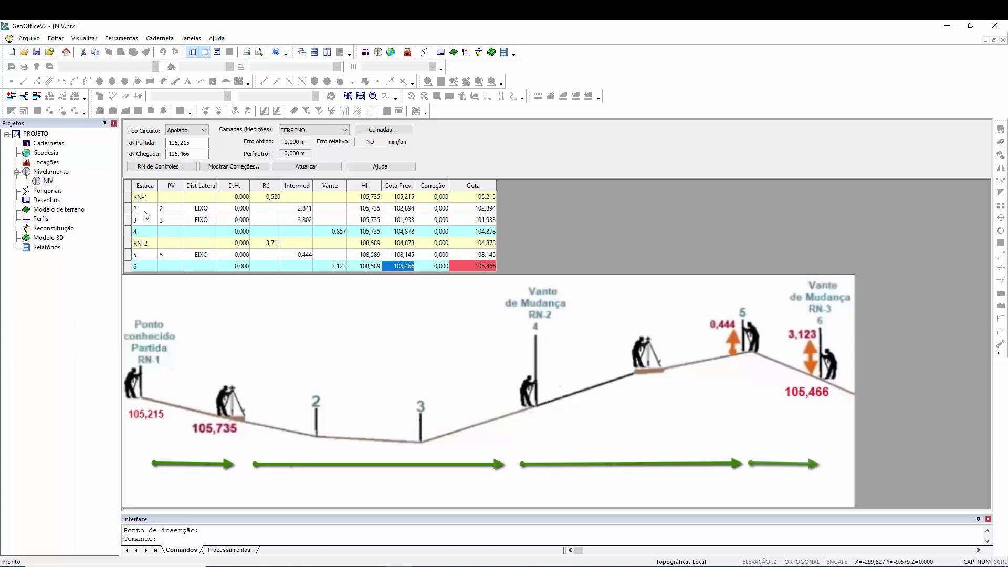
left_click_drag(144, 208, 145, 218)
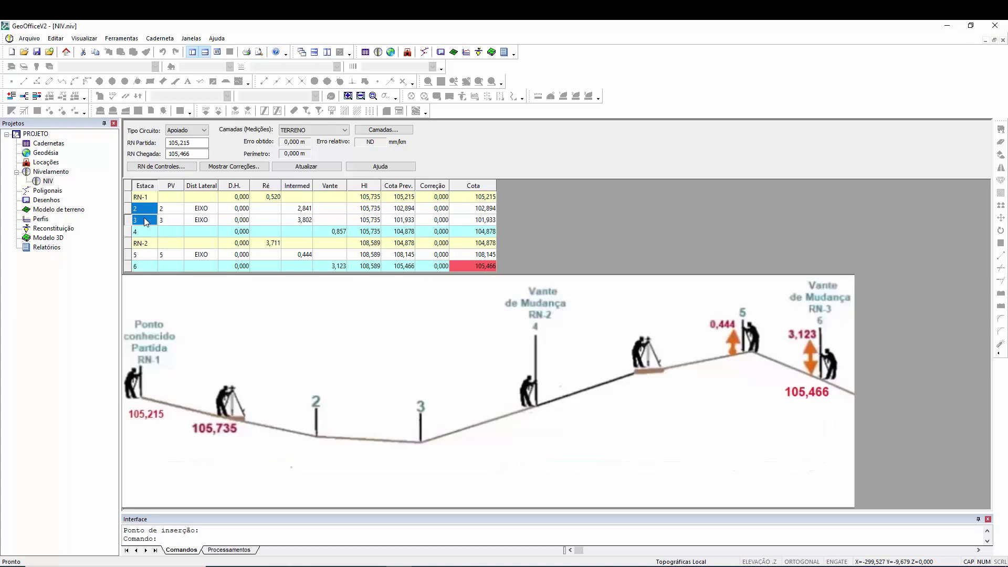
left_click(142, 246)
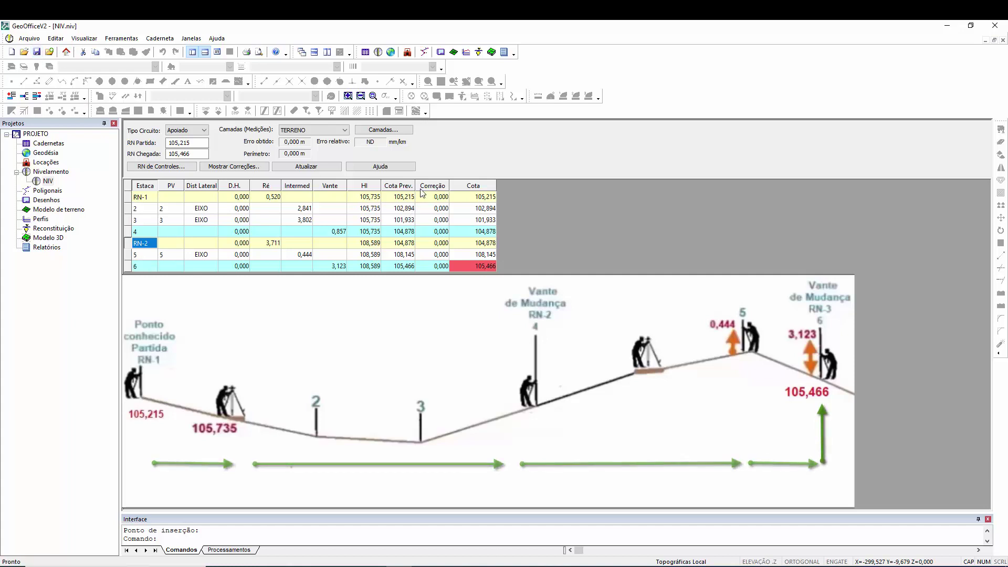
Create a new profile document named PERFIL
left_click(465, 53)
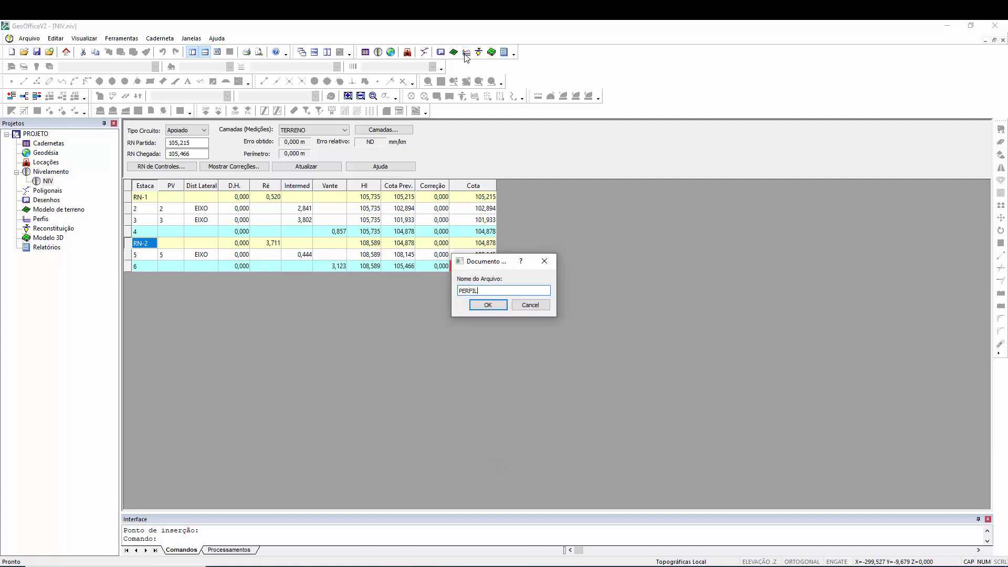
type("PERFIL")
left_click(488, 305)
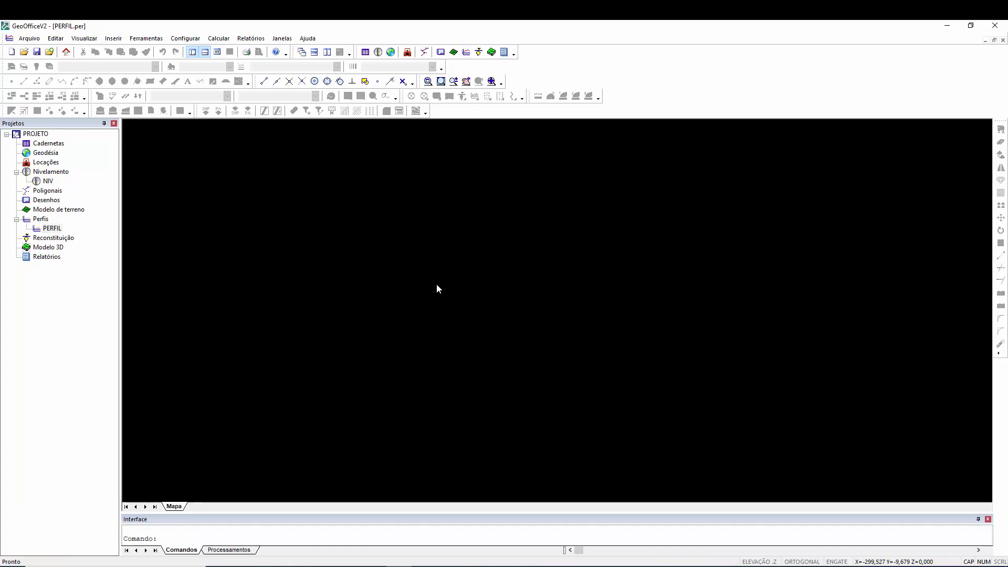
Insert the elevations from the levelling sheet into the profile
left_click(114, 39)
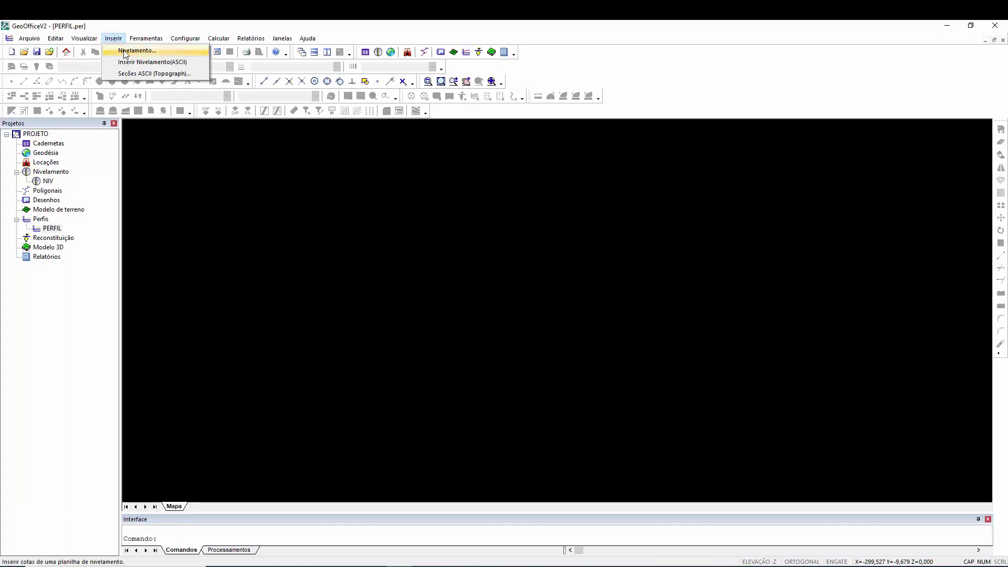
left_click(124, 50)
left_click(570, 237)
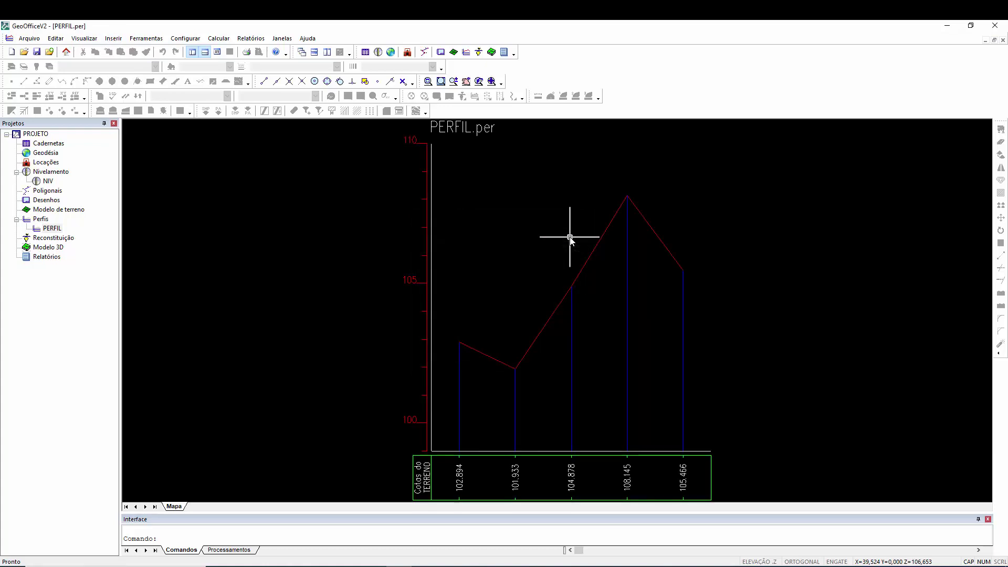
Set the vertical exaggeration of the longitudinal profile to 1 in its properties
left_click(186, 39)
left_click(205, 97)
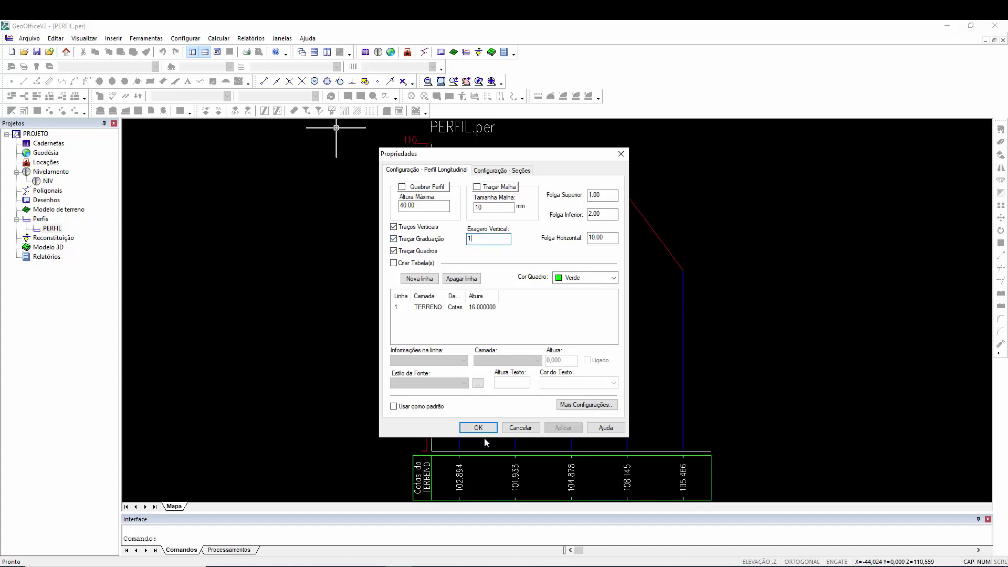
left_click(478, 428)
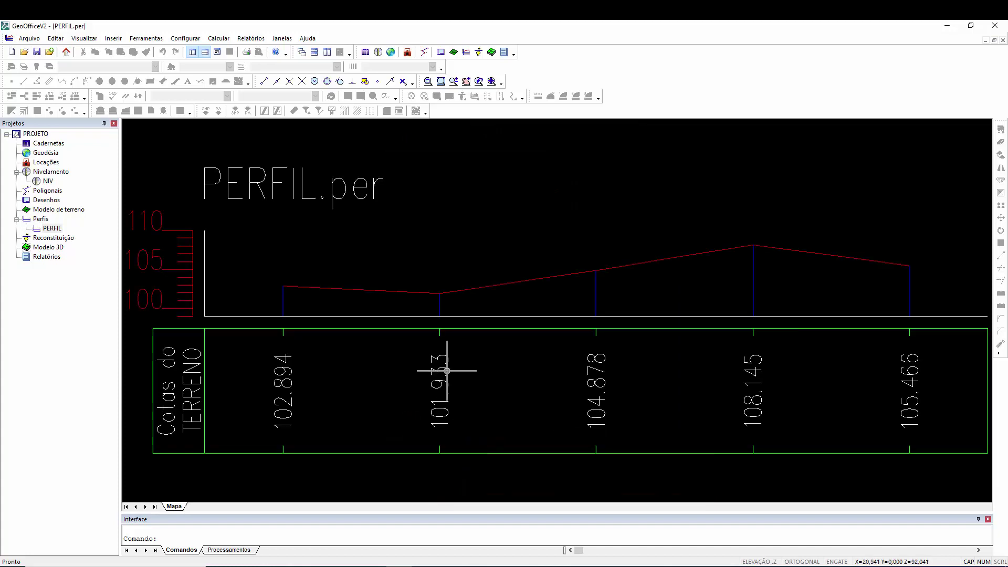
Add a second line to the longitudinal profile's table showing Estaca for the TERRENO layer
left_click(186, 38)
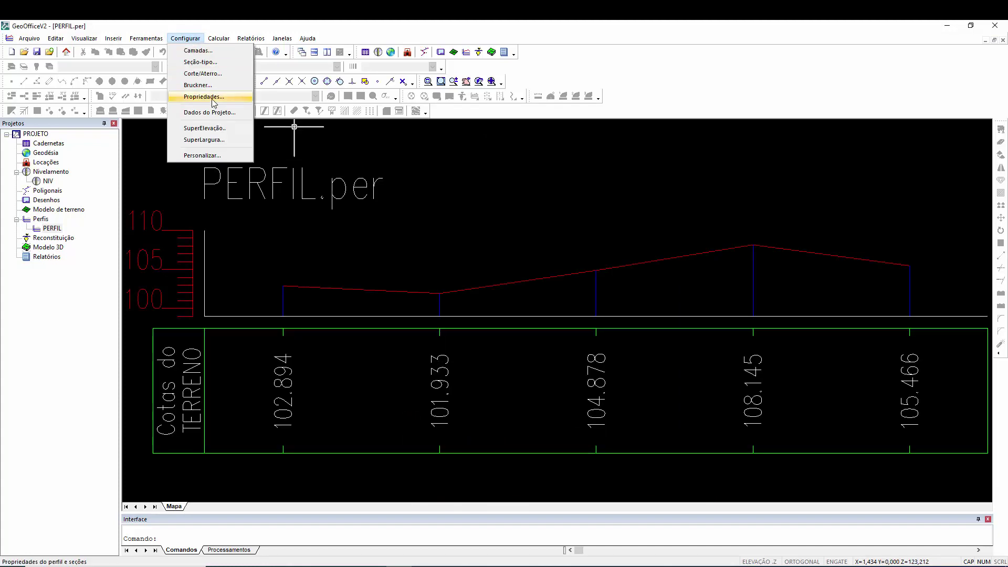
left_click(214, 103)
left_click(420, 279)
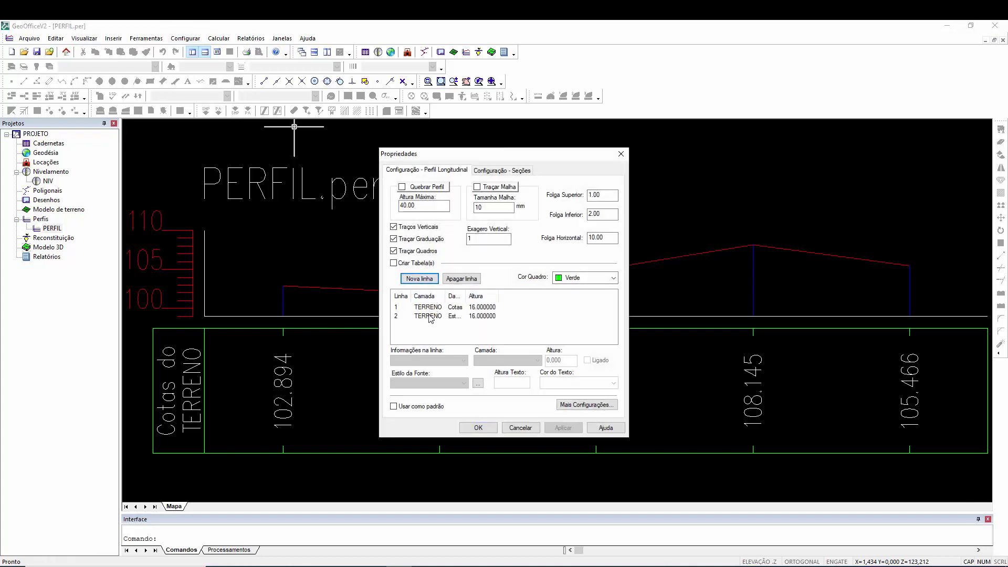
left_click(429, 316)
left_click(440, 361)
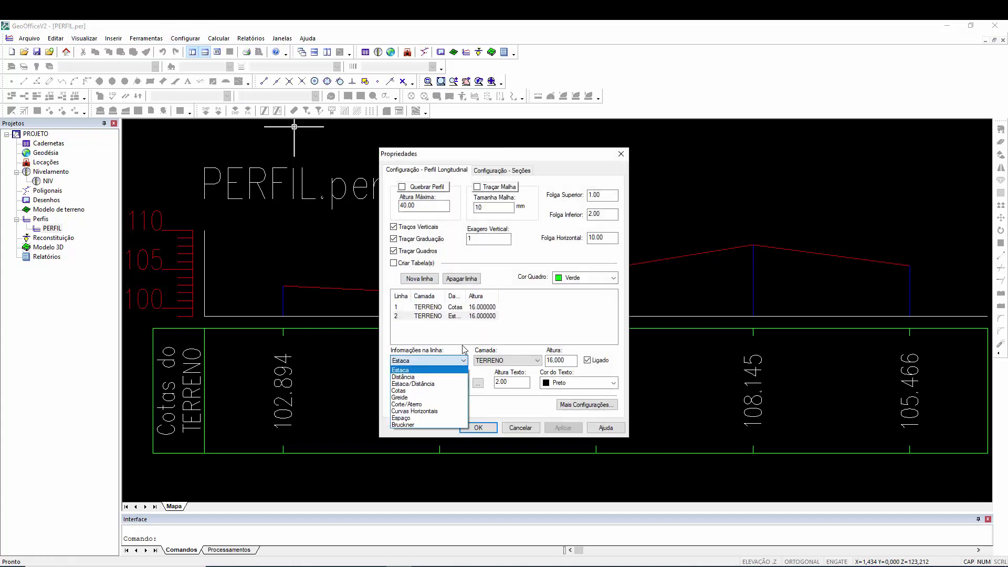
left_click(415, 371)
left_click(478, 428)
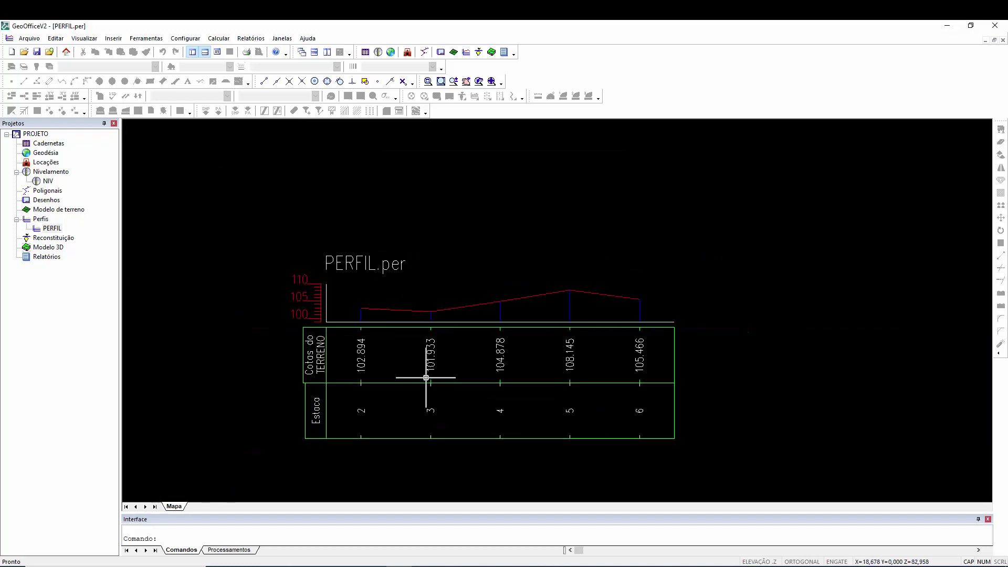
scroll(424, 378, "up", 2)
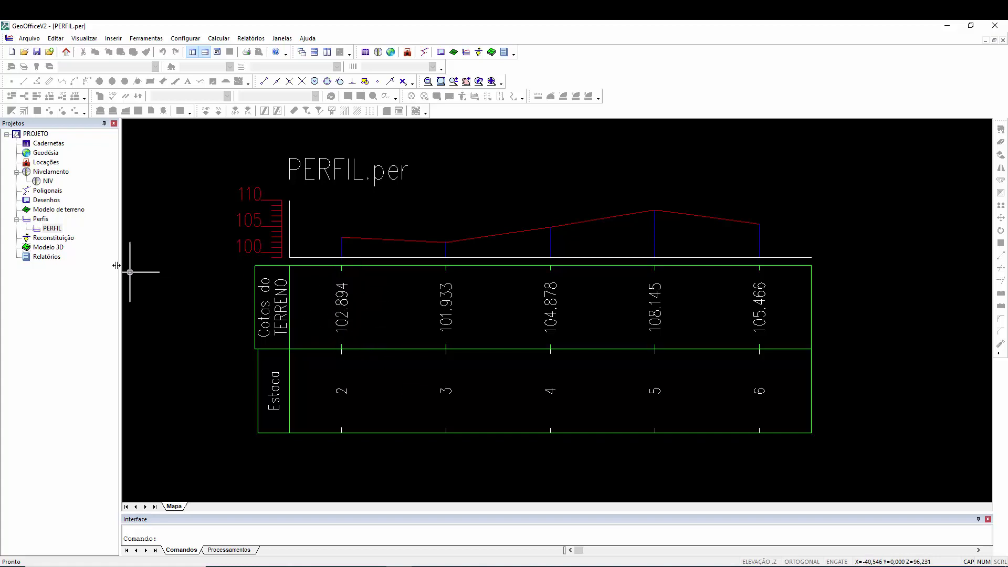
Compare the final elevations of stations 2 to 6 in the NIV levelling sheet with those in the PERFIL profile
double_click(48, 182)
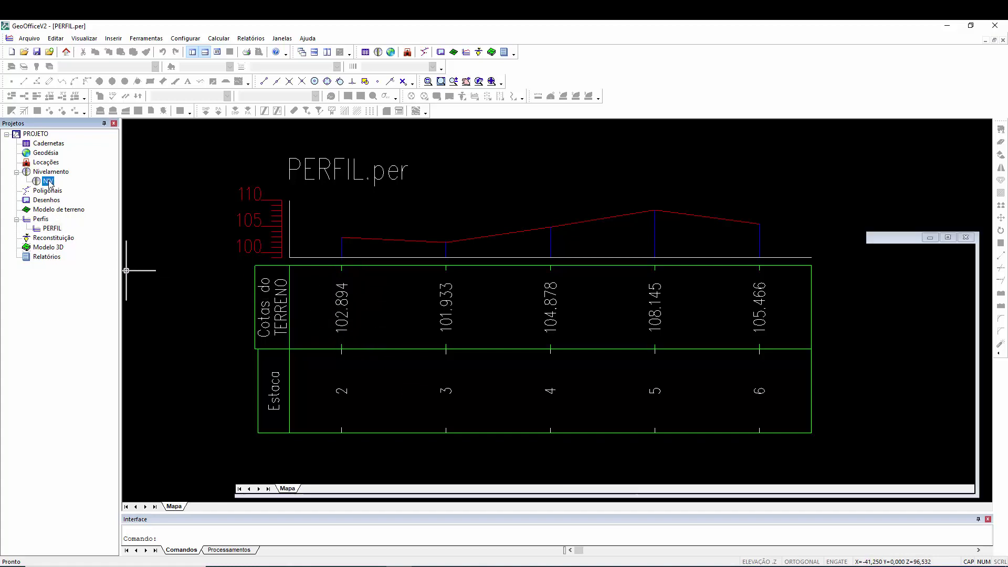
left_click(478, 210)
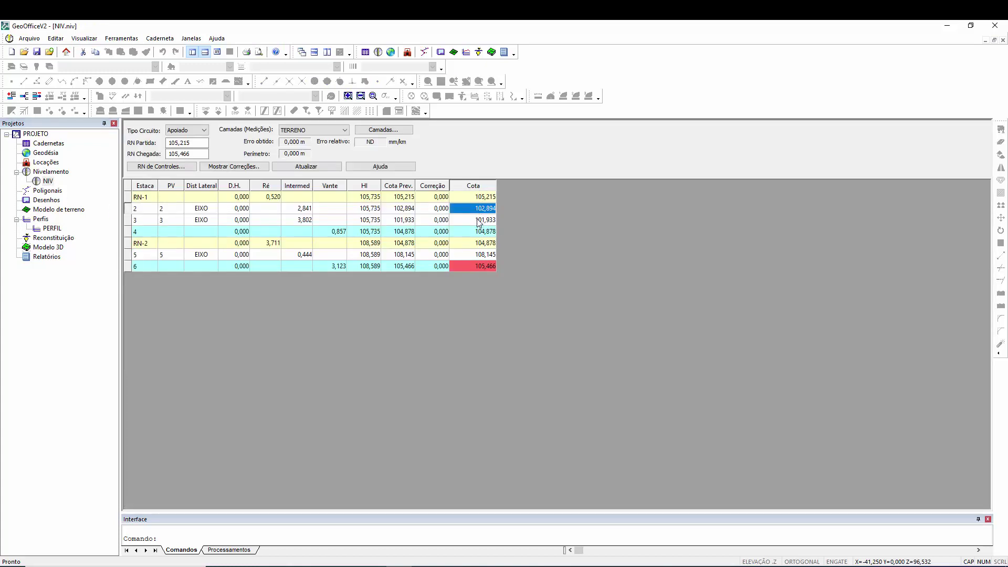
left_click(479, 223, "shift")
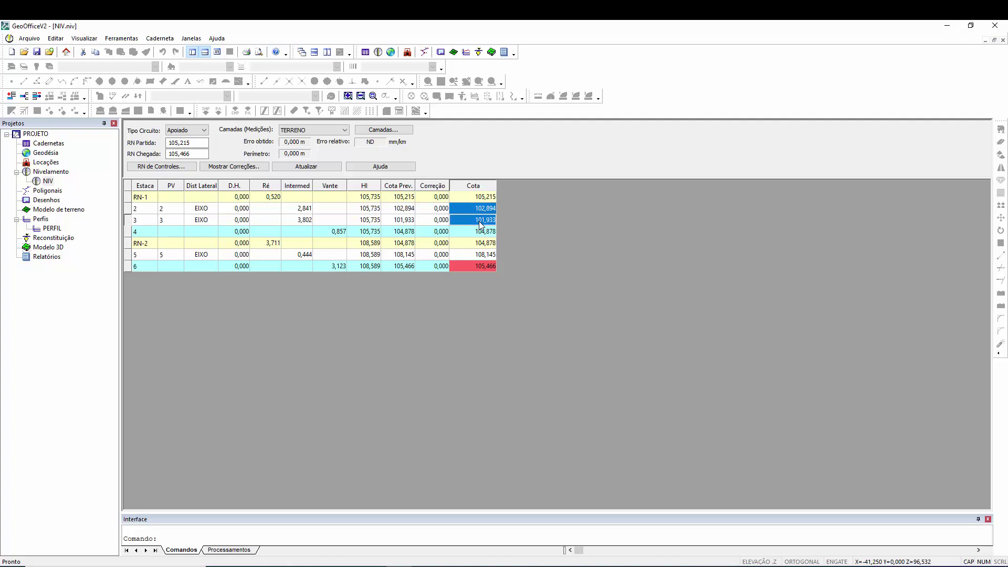
left_click(472, 232)
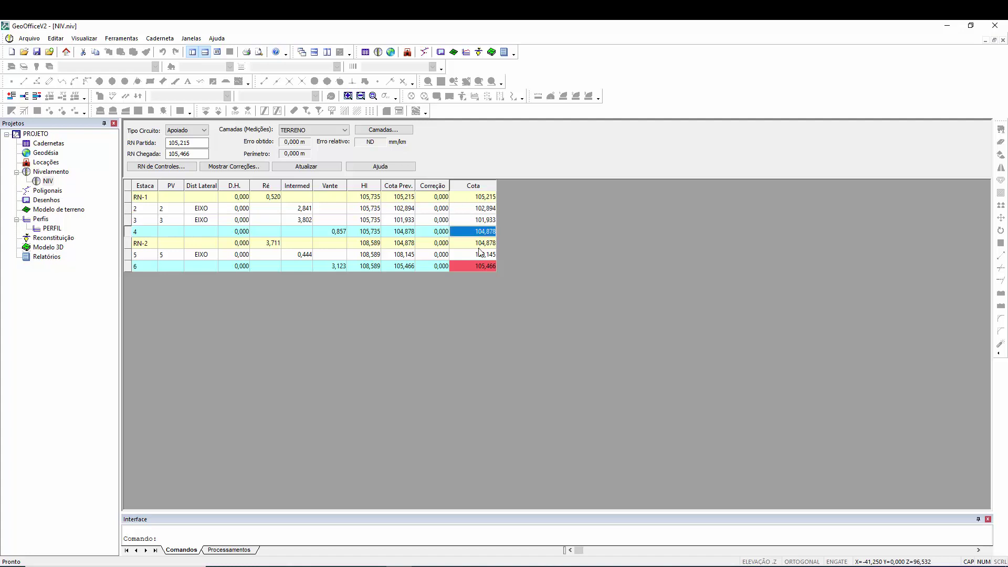
left_click(480, 256)
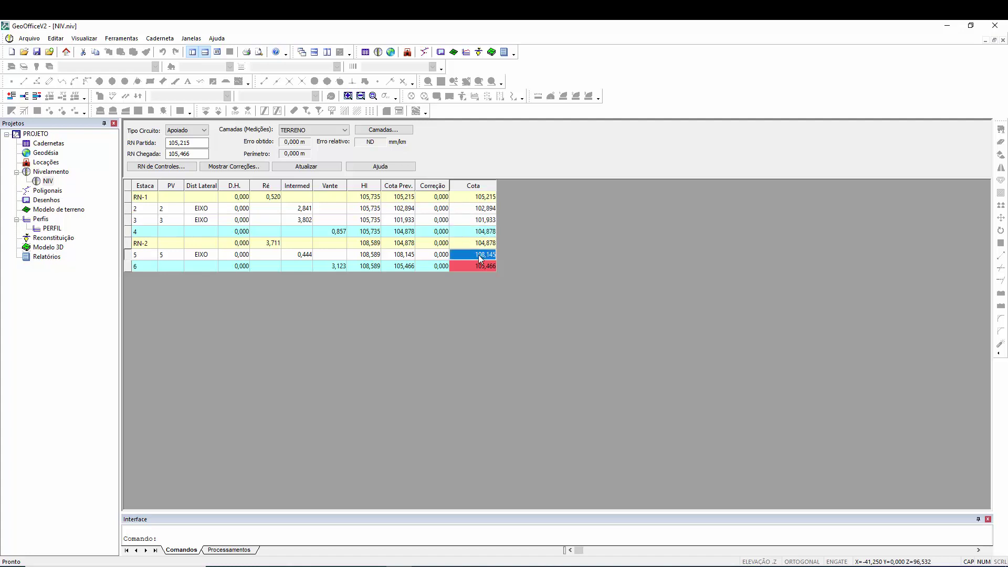
left_click(480, 265)
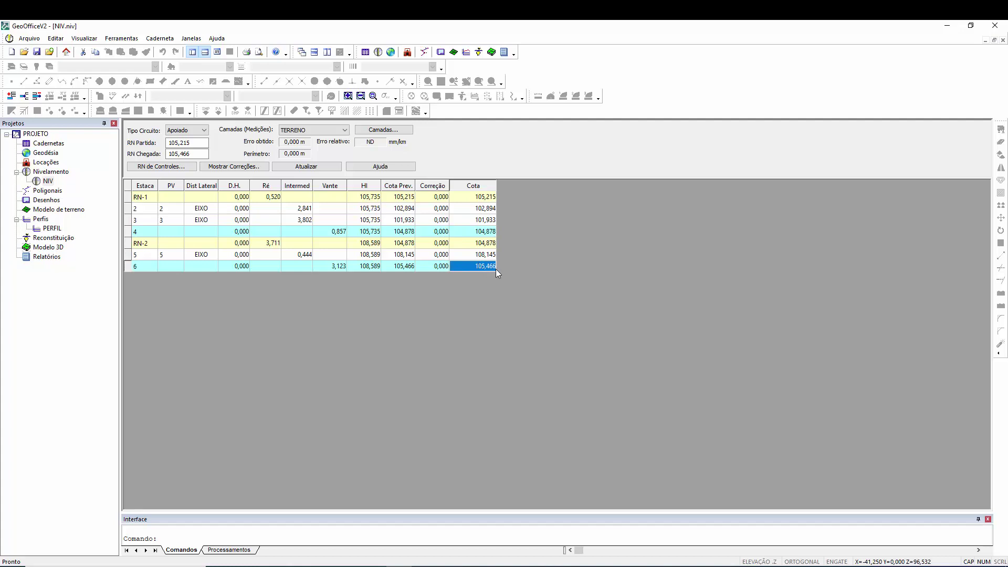
double_click(52, 228)
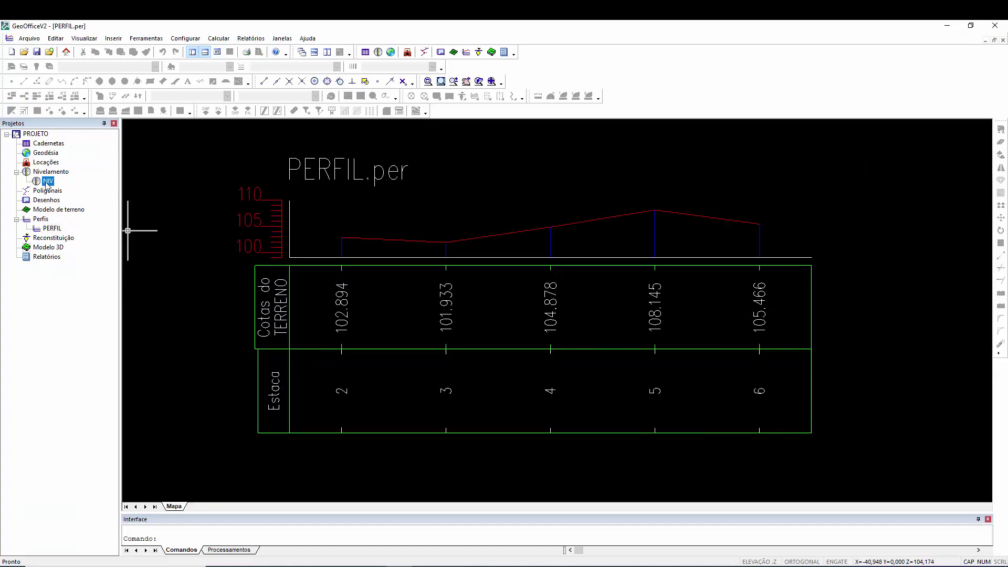
double_click(48, 181)
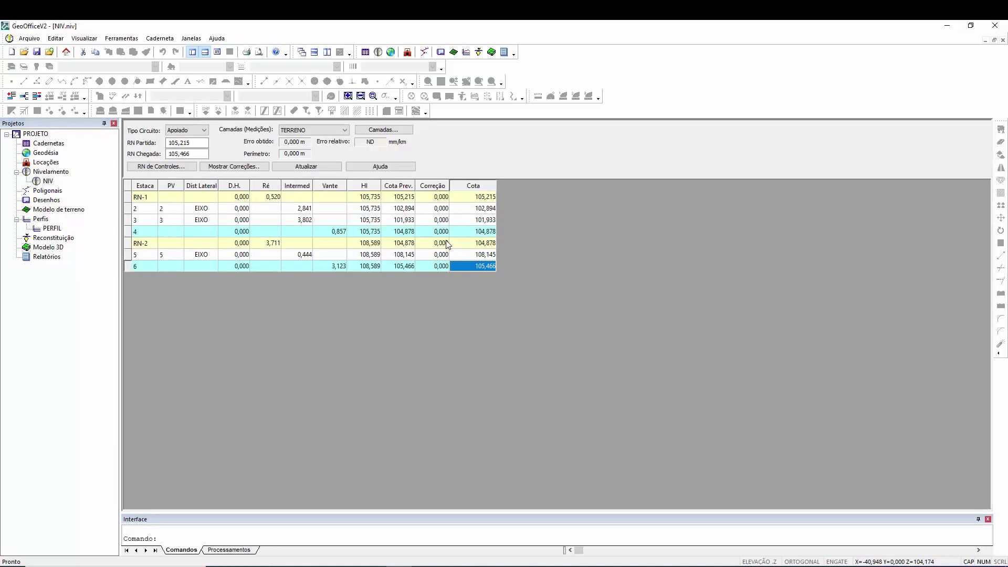
double_click(53, 229)
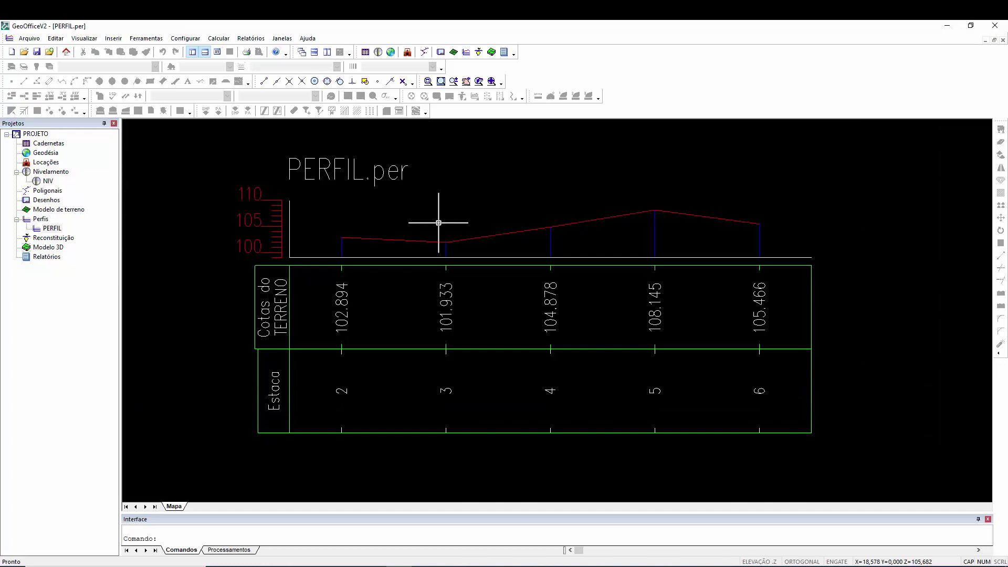
Create a new drawing document named DESENHO, keeping the wizard's default settings
left_click(441, 52)
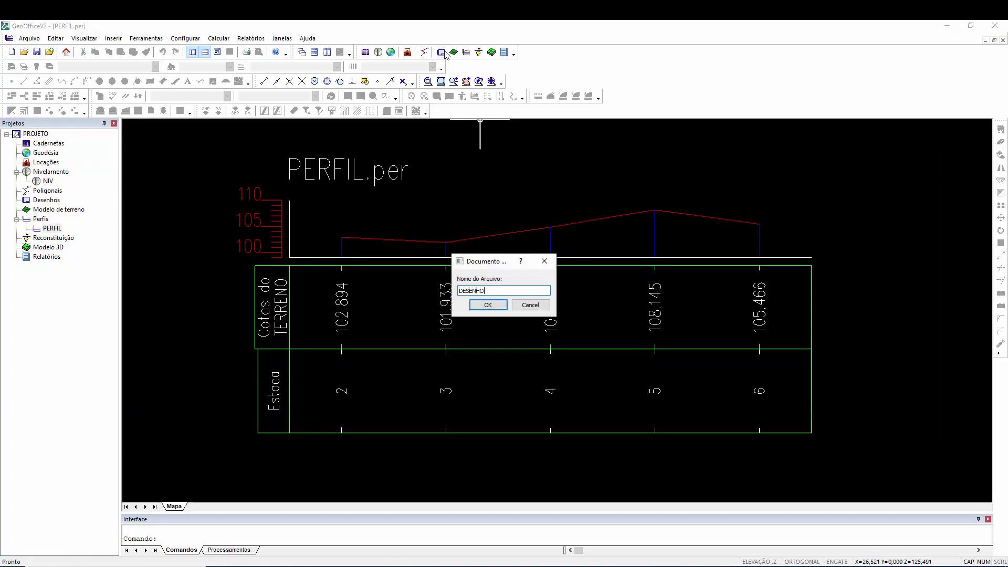
left_click(488, 305)
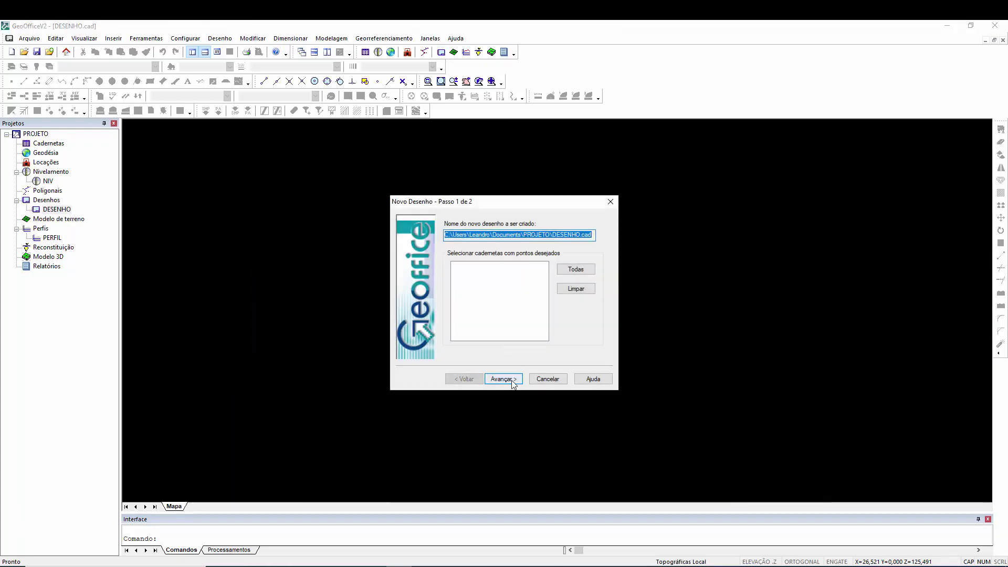
left_click(513, 380)
left_click(512, 383)
left_click(504, 379)
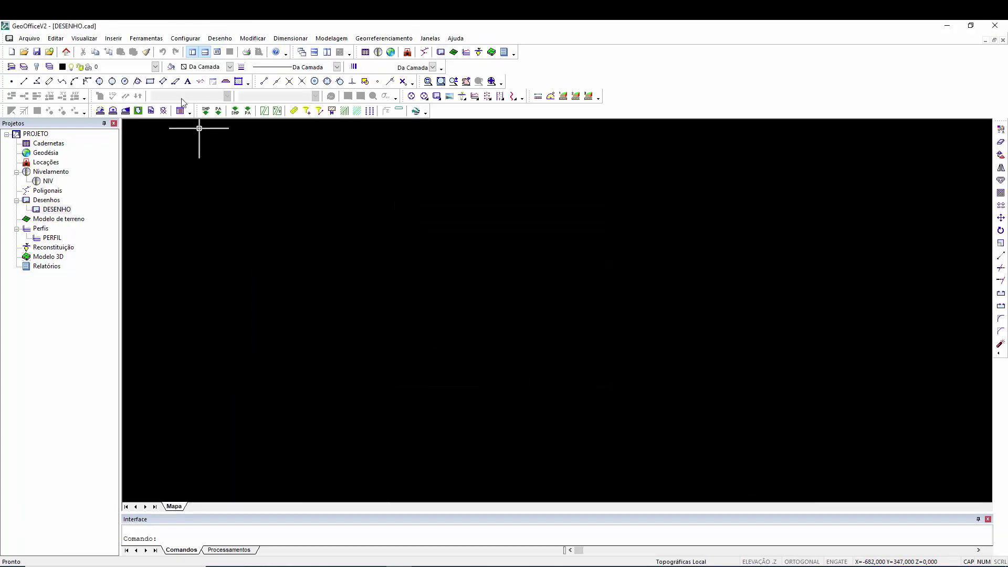
Insert the PERFIL longitudinal profile into the drawing at a freely chosen insertion point
left_click(115, 40)
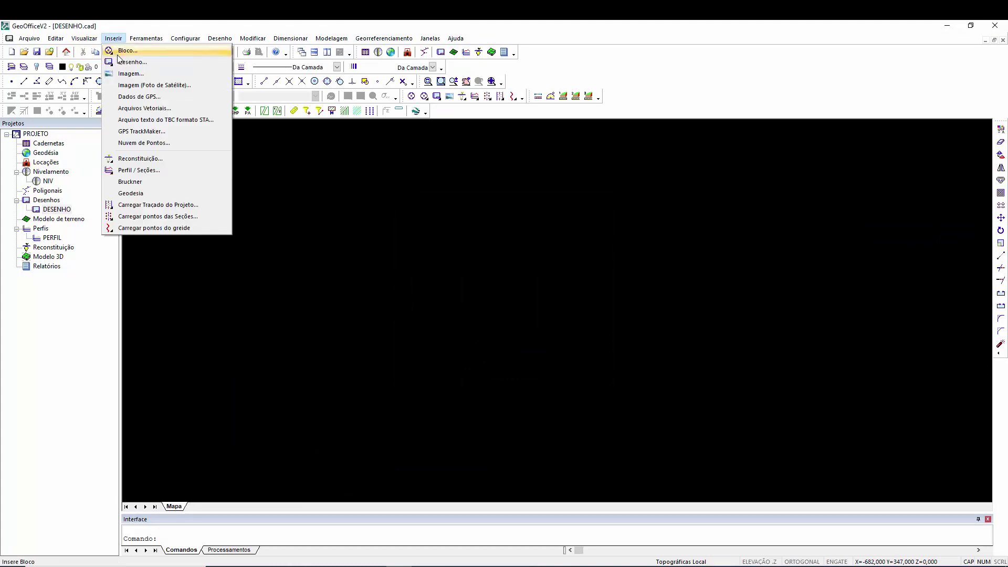
left_click(156, 171)
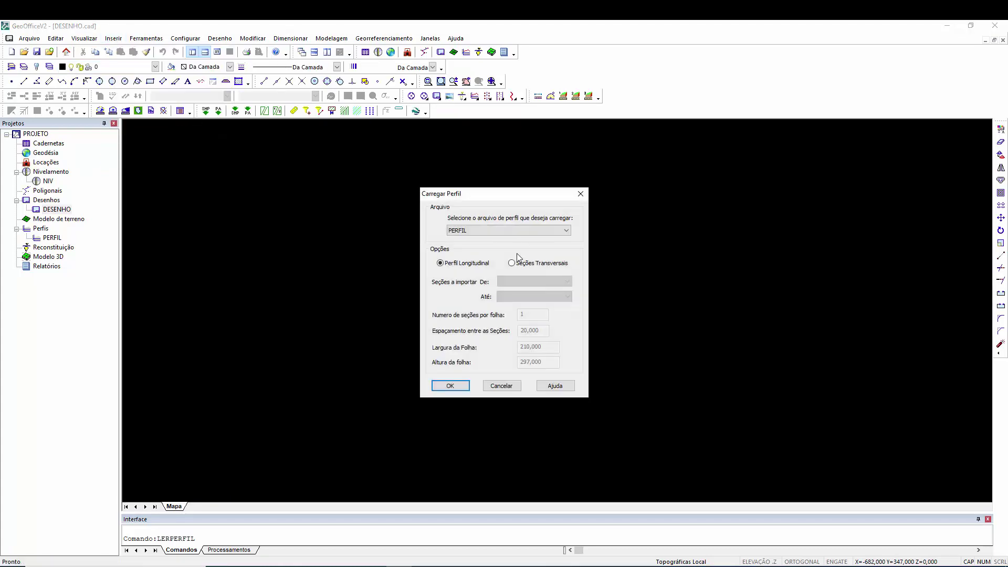
left_click(451, 387)
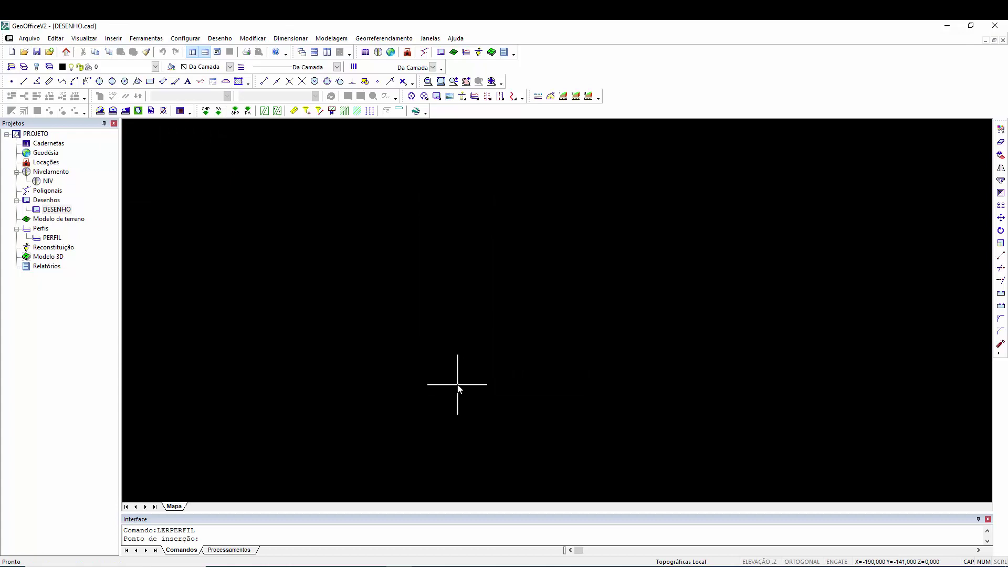
left_click(449, 353)
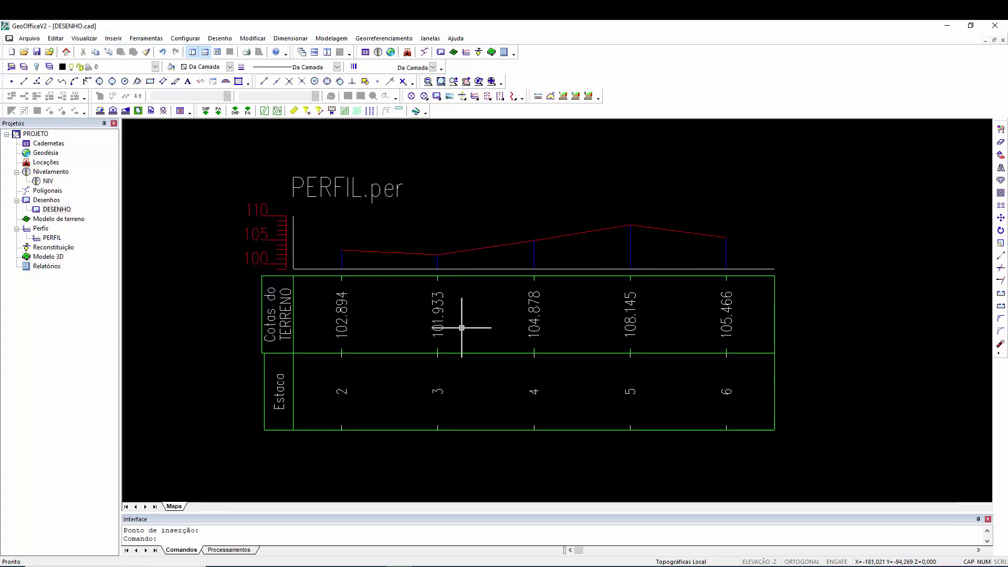
scroll(462, 327, "up", 2)
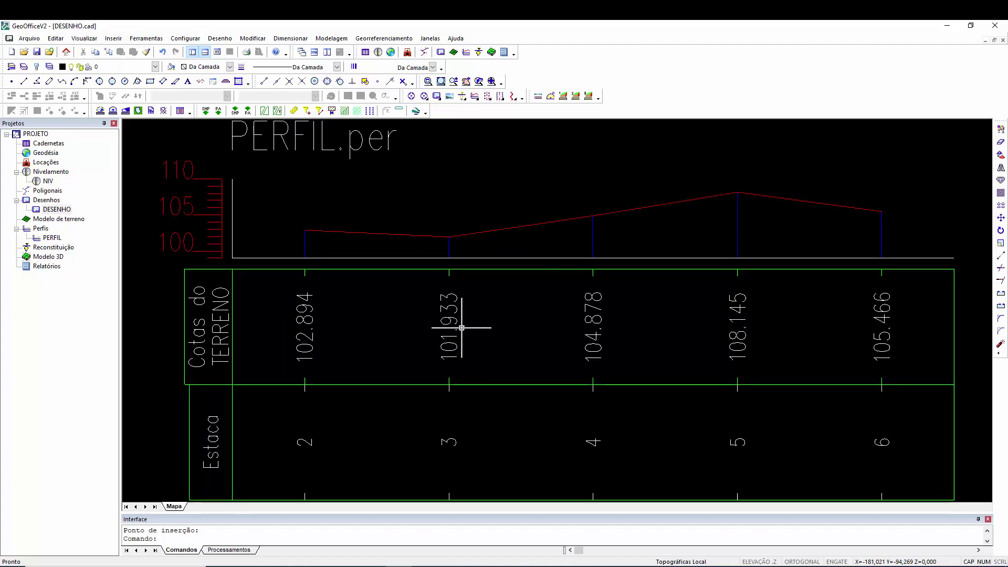
scroll(447, 315, "down", 2)
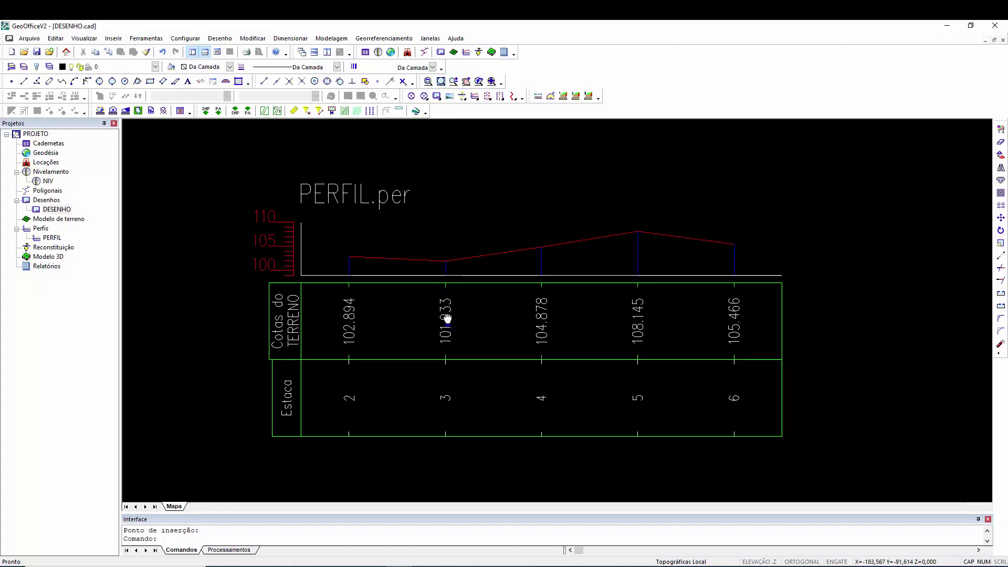
middle_click_drag(456, 322, 445, 318)
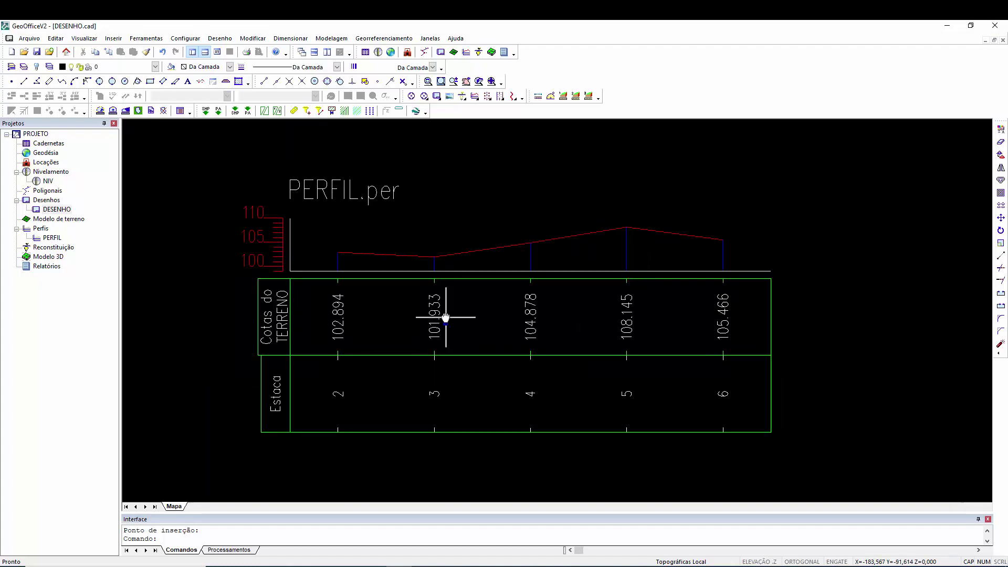